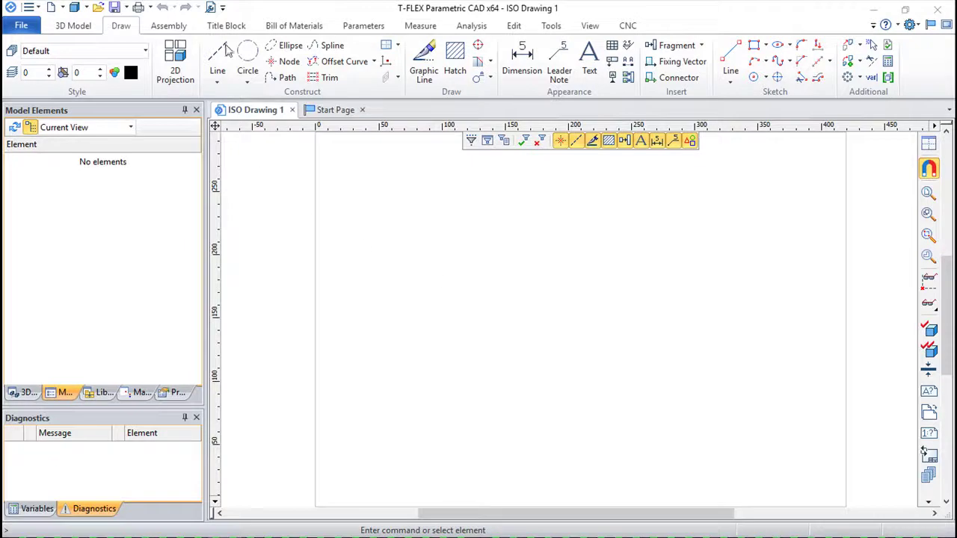
Place crossing construction centre lines near the middle of the sheet.
click(219, 53)
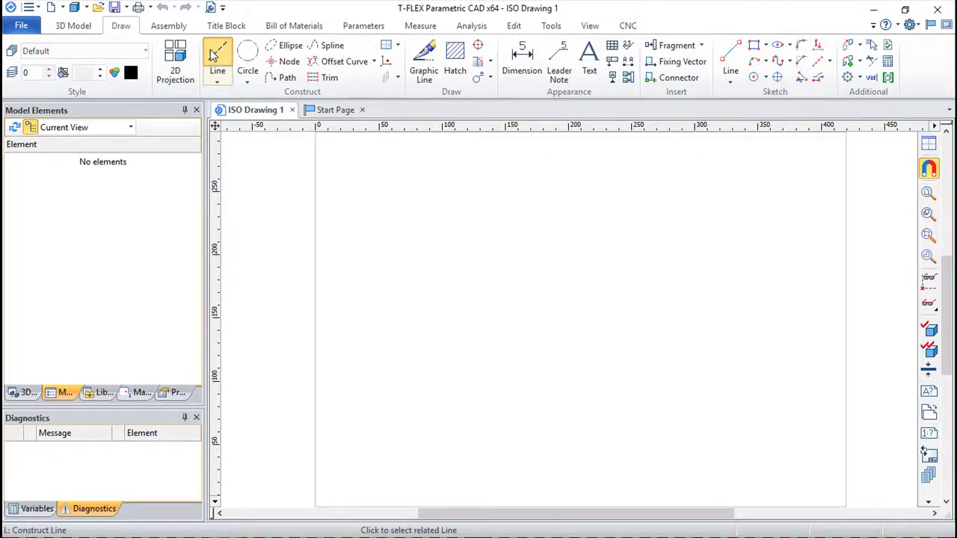
click(579, 313)
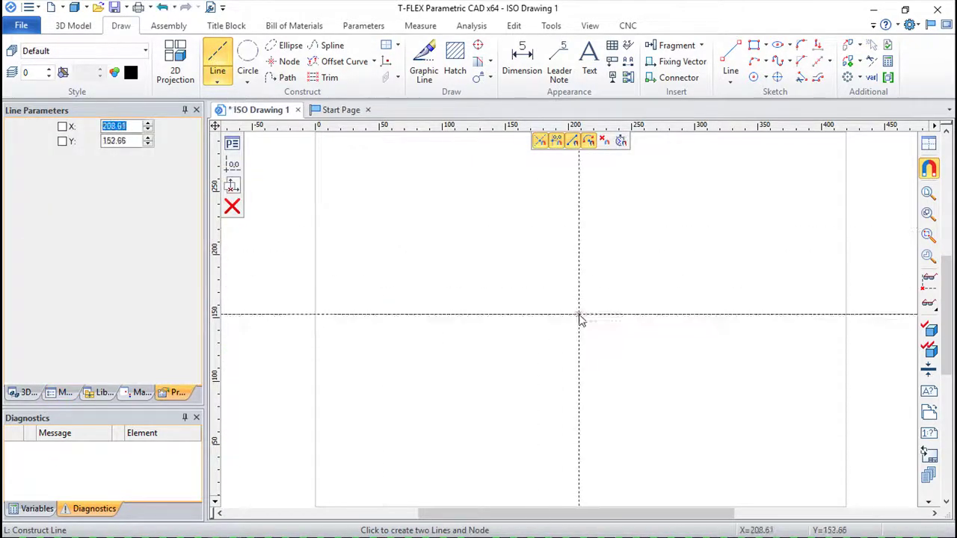
scroll(557, 228, up, 1)
scroll(560, 221, up, 1)
Draw a radius 104.78 construction circle centred on the crossing node.
click(247, 54)
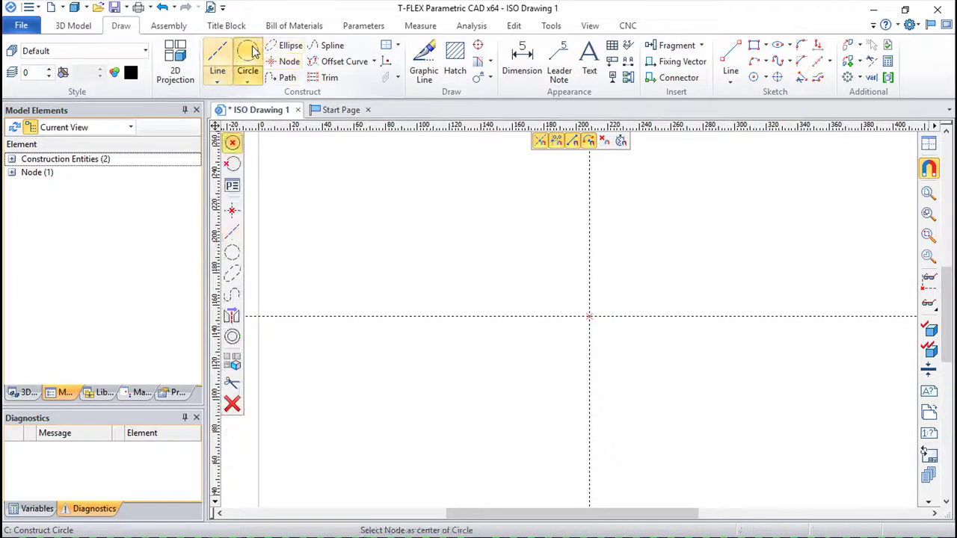
click(590, 316)
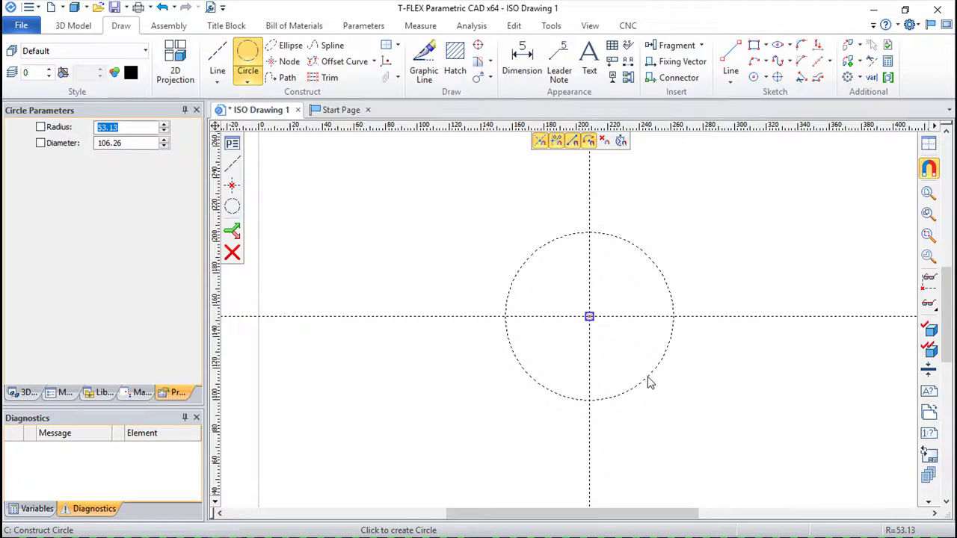
text(104.78)
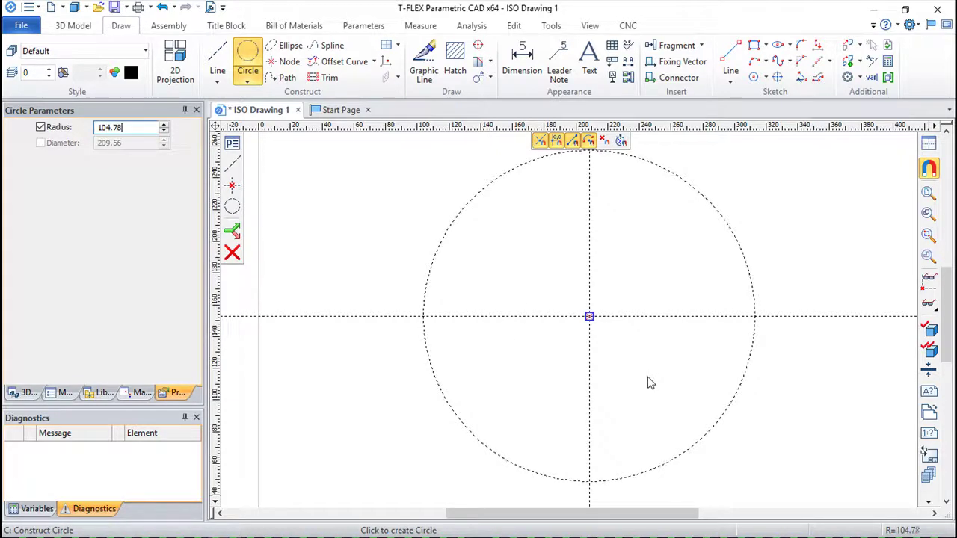
key(Return)
key(Escape)
scroll(770, 359, down, 1)
scroll(771, 364, right, 1)
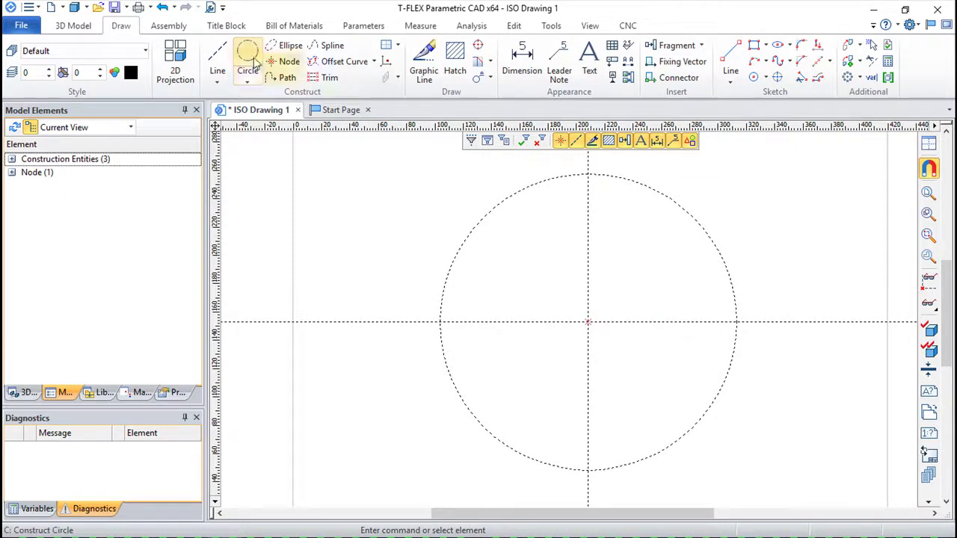
Add concentric construction circles of radius 31 and diameter 92.08 at the same node.
key(c)
click(588, 323)
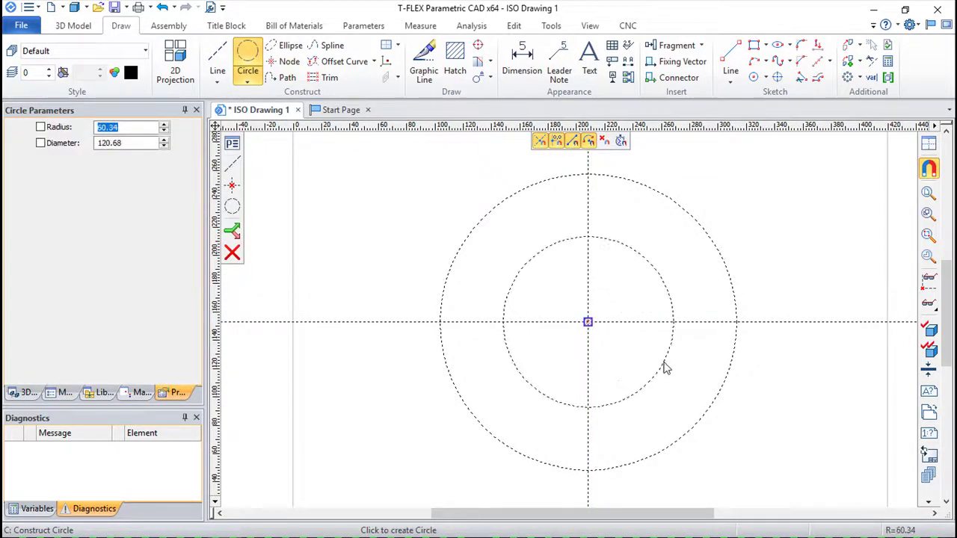
text(31)
key(Return)
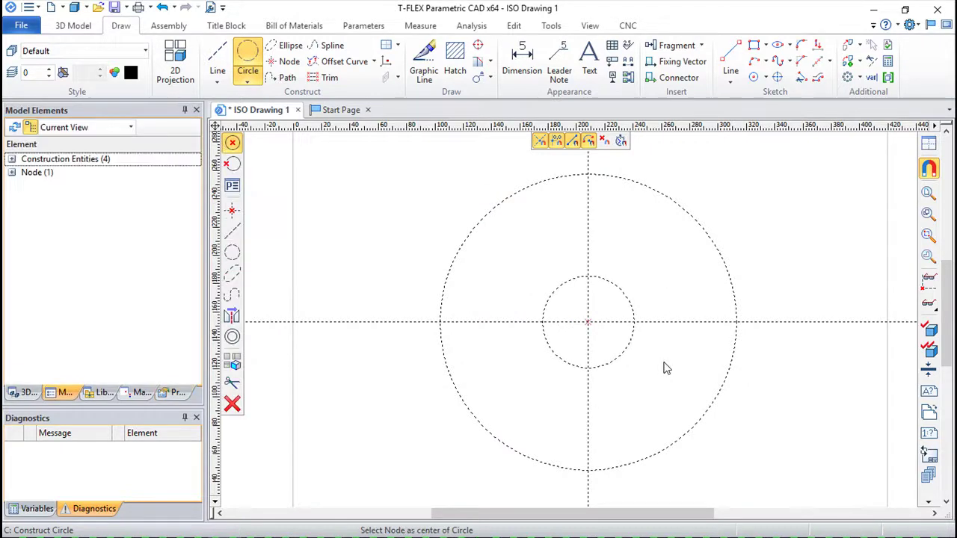
click(589, 322)
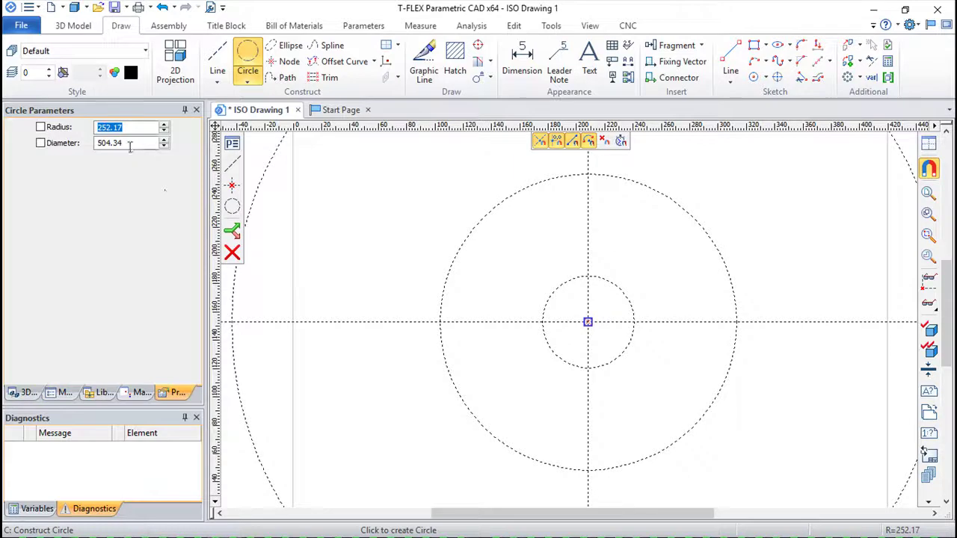
key(Tab)
text(92)
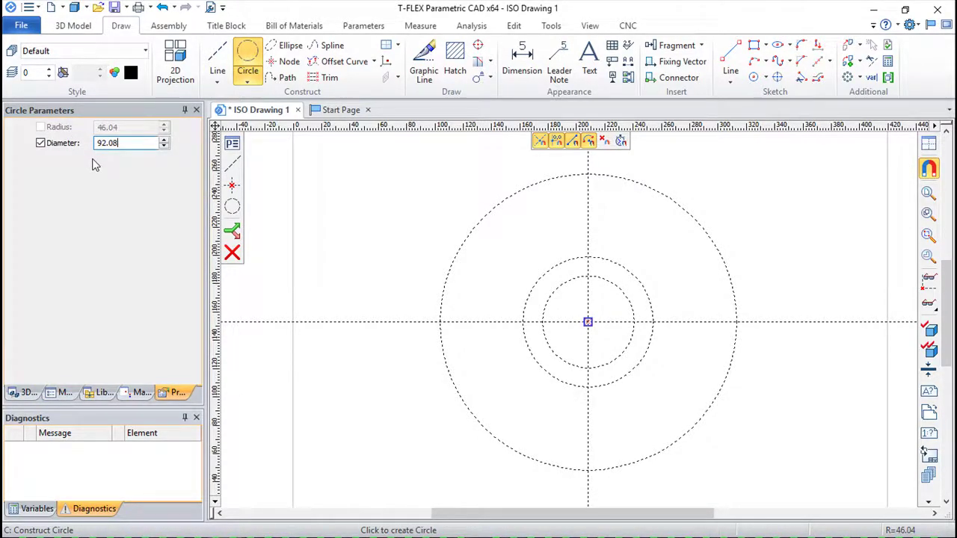
key(Return)
scroll(571, 331, up, 1)
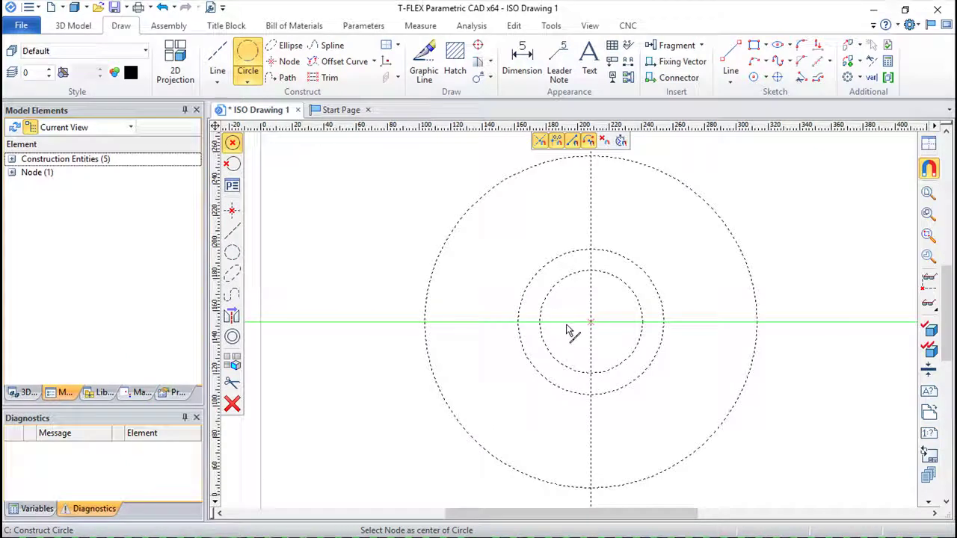
scroll(568, 333, up, 2)
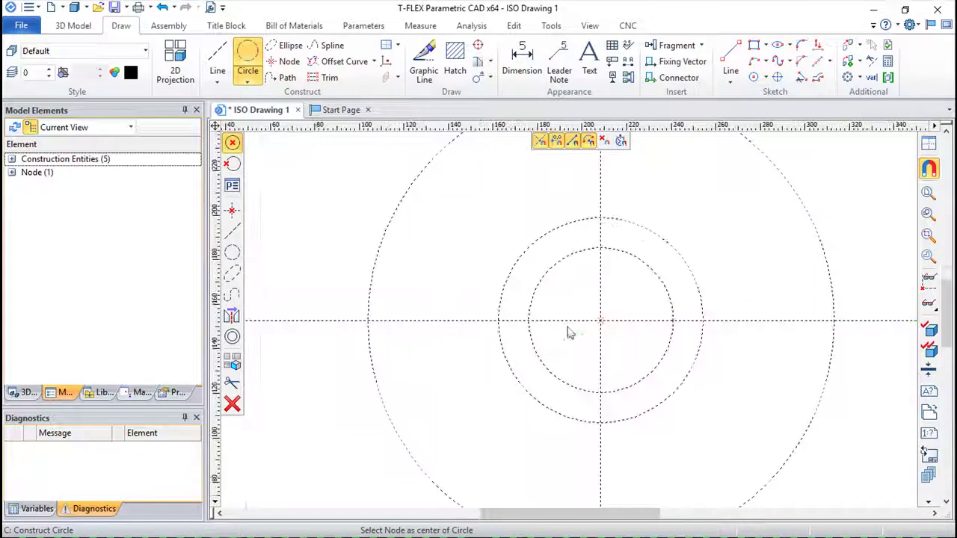
Add a vertical construction line at the inner circle's edge and a parallel one 68.25 away.
click(221, 49)
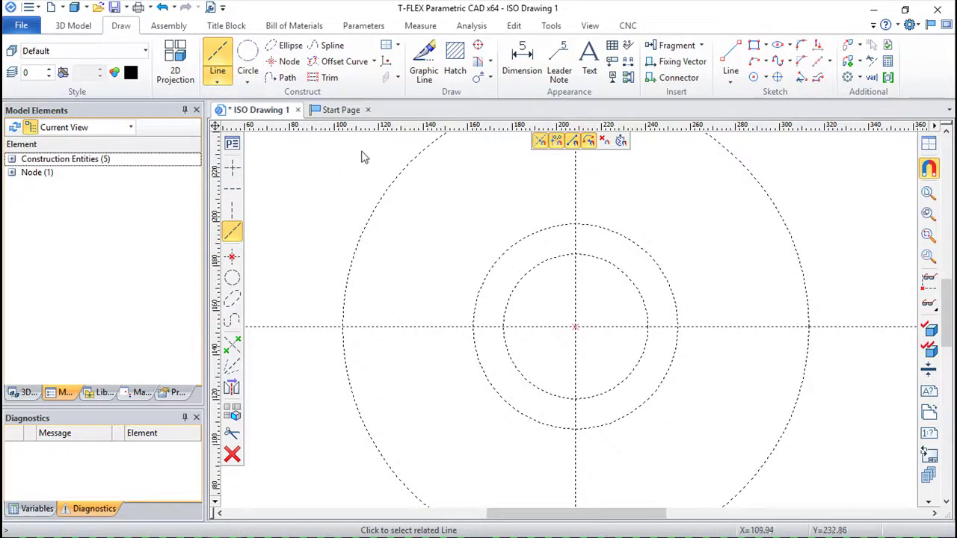
click(575, 303)
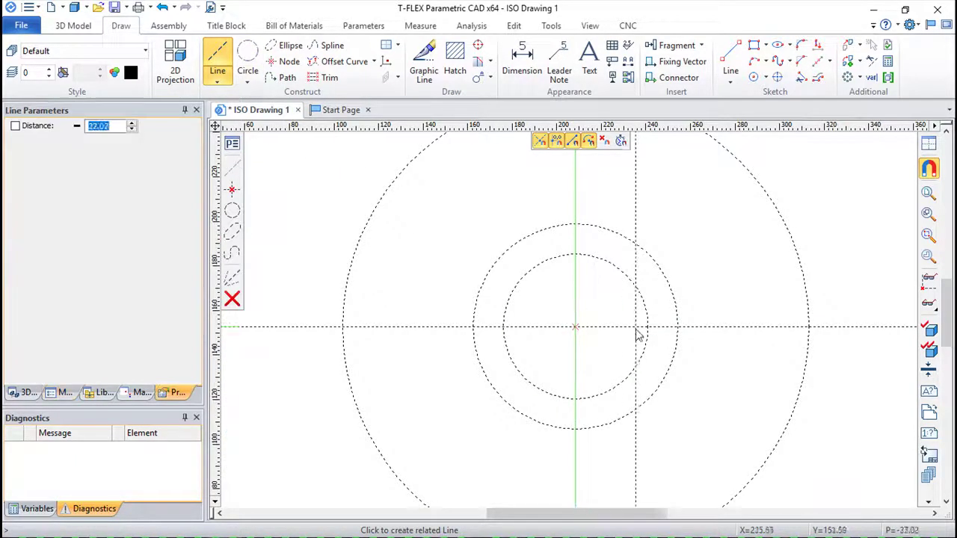
click(647, 329)
click(649, 231)
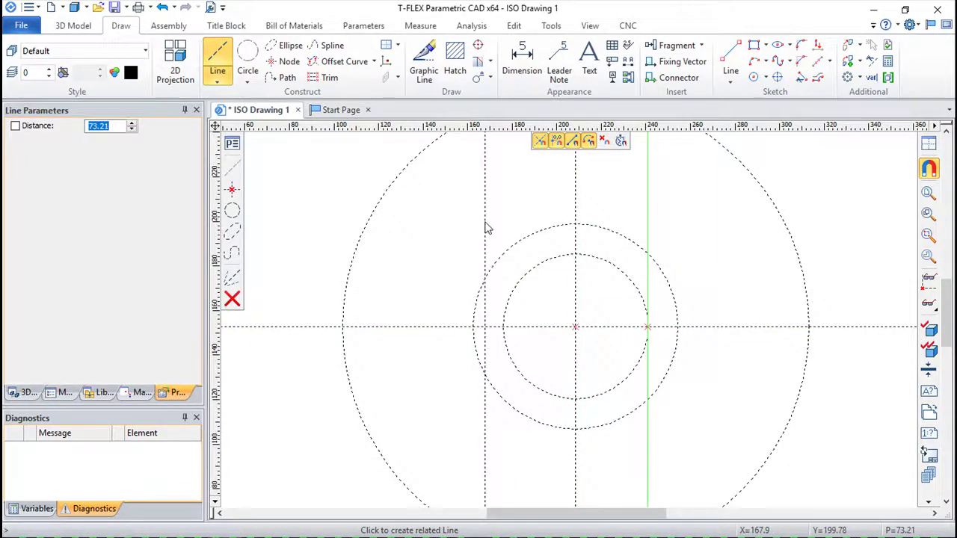
text(6)
text(25)
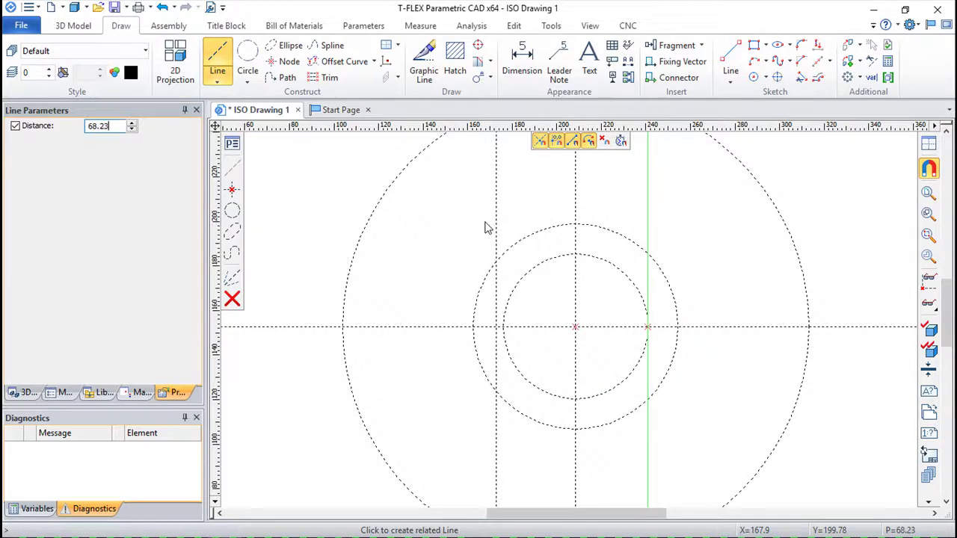
key(Return)
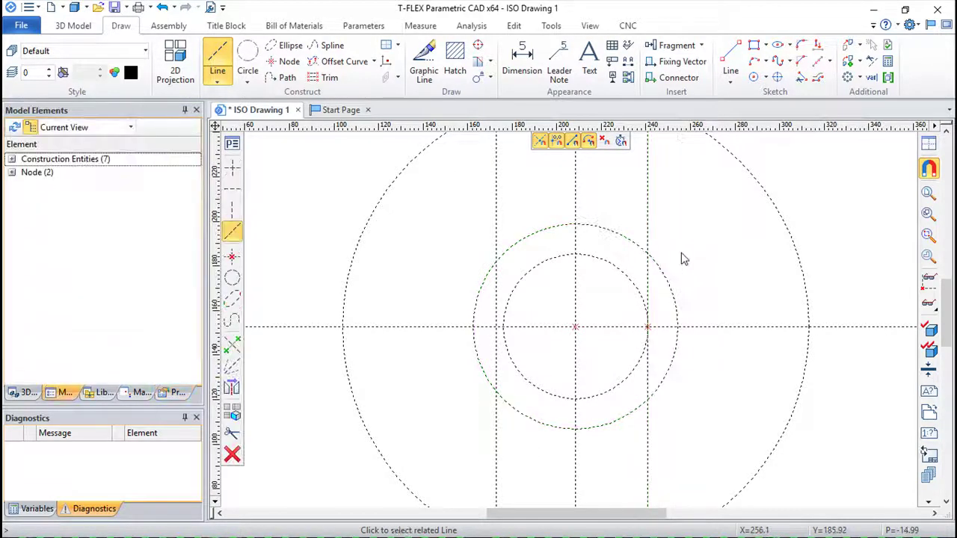
Add horizontal construction lines offset 8.5 from the horizontal centre line.
click(545, 327)
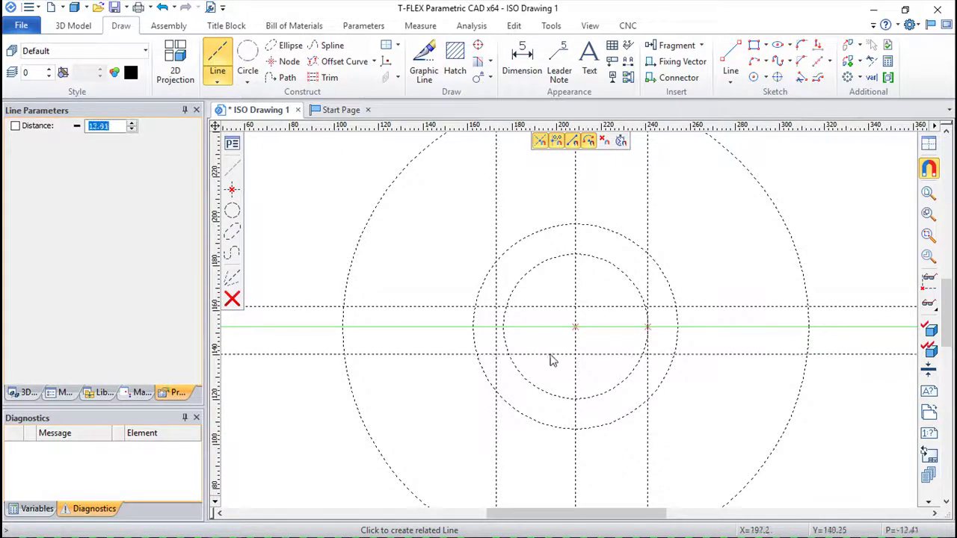
text(8.5)
key(Return)
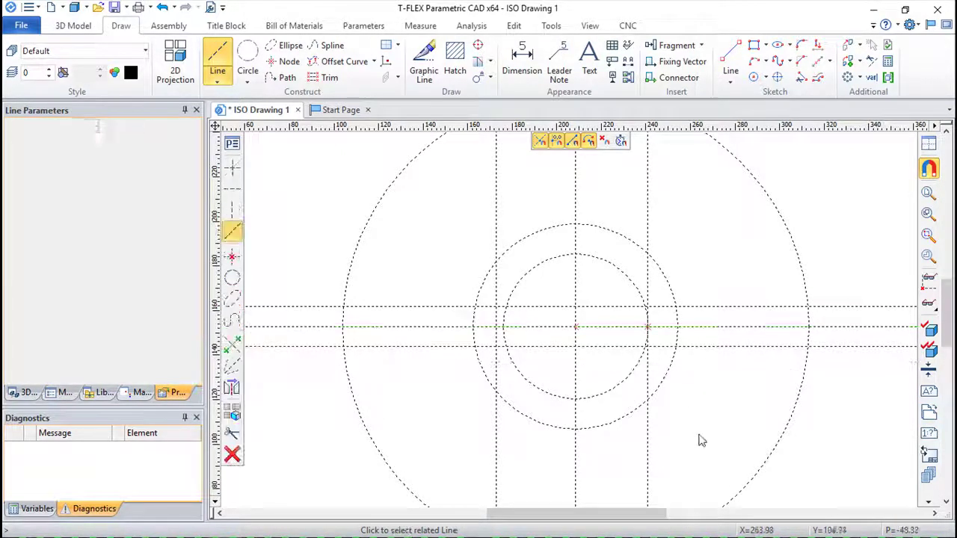
scroll(703, 434, up, 1)
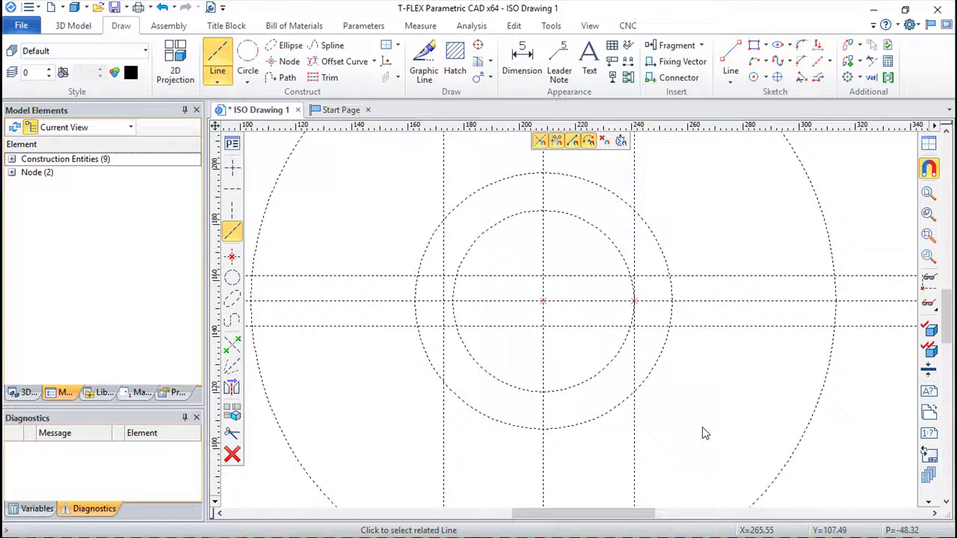
Trace the 92.08 circle and the bore with its rectangular keyway notch as solid graphic lines.
click(430, 49)
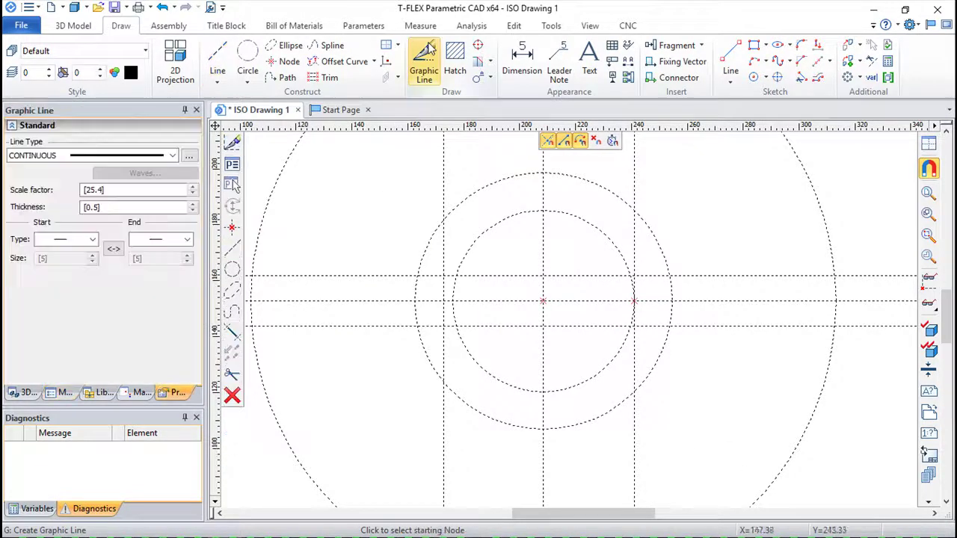
click(592, 181)
click(444, 276)
click(443, 327)
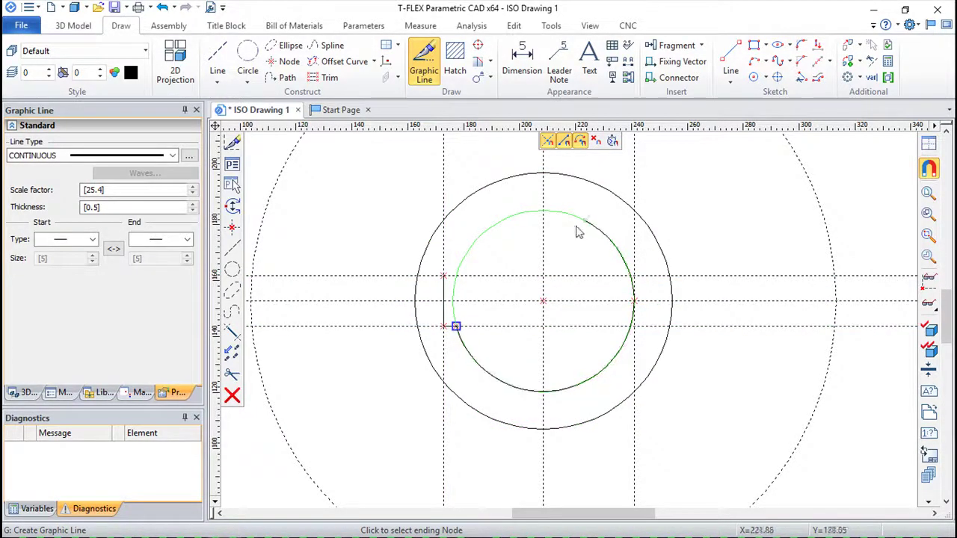
click(456, 276)
scroll(454, 250, up, 3)
scroll(453, 251, up, 1)
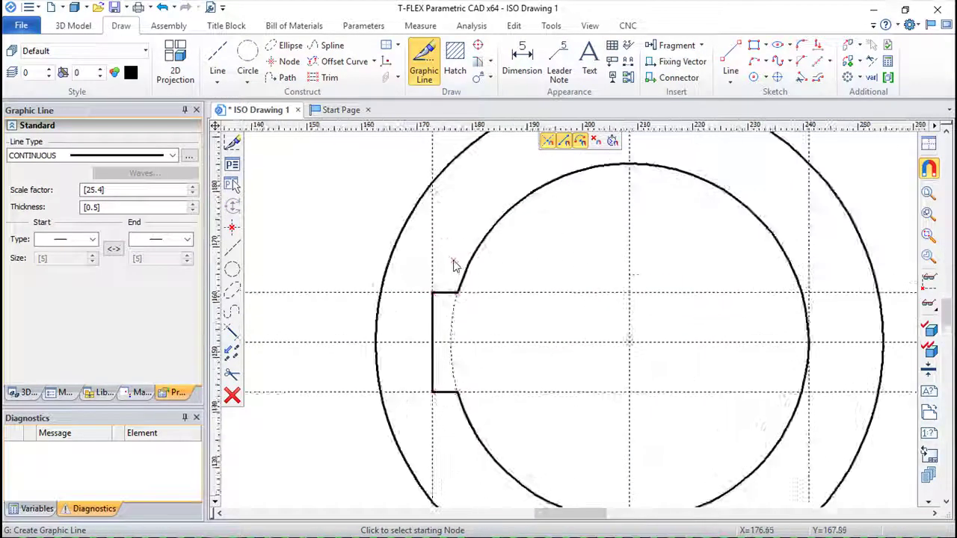
scroll(453, 258, down, 3)
scroll(452, 267, down, 2)
scroll(474, 277, down, 2)
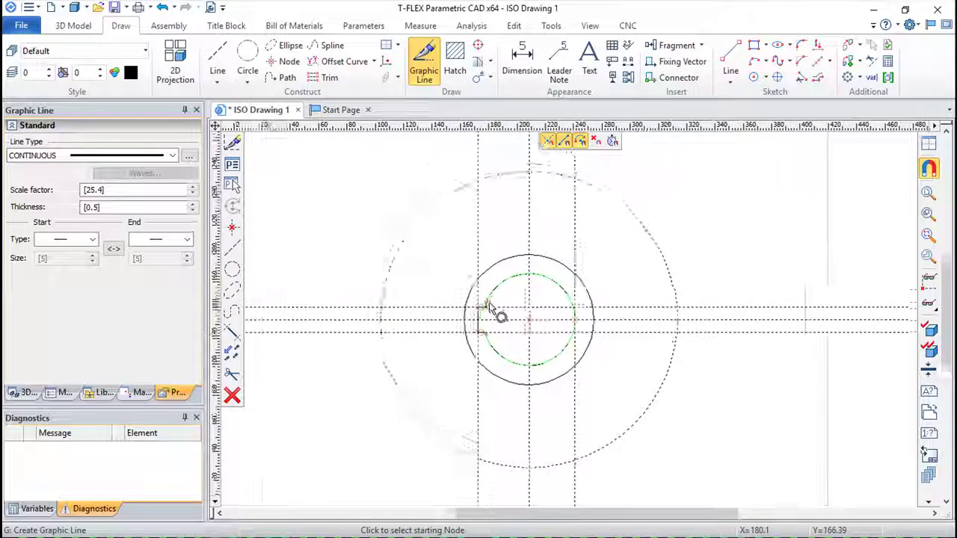
click(247, 54)
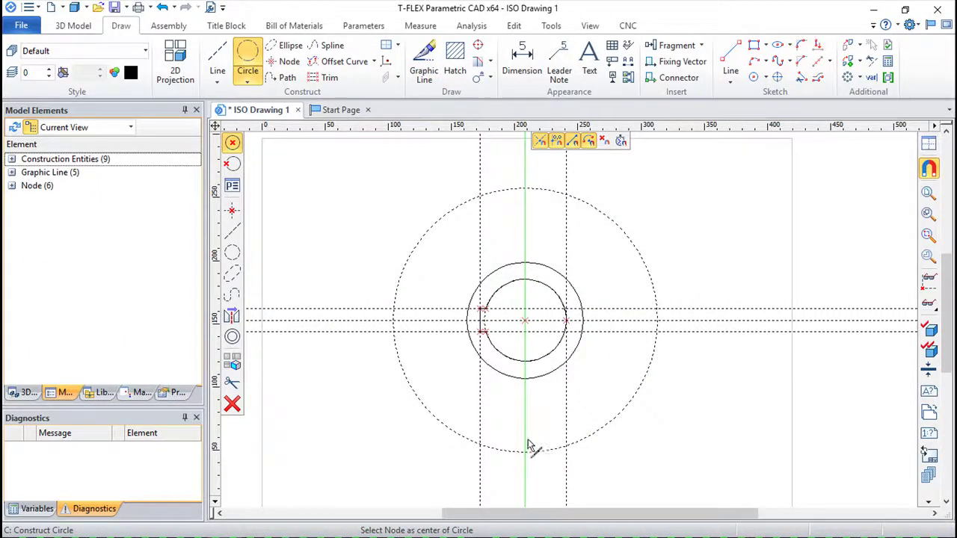
Draw diameter 25 and diameter 41 construction circles at the lower boss node.
middle_drag(526, 419, 532, 377)
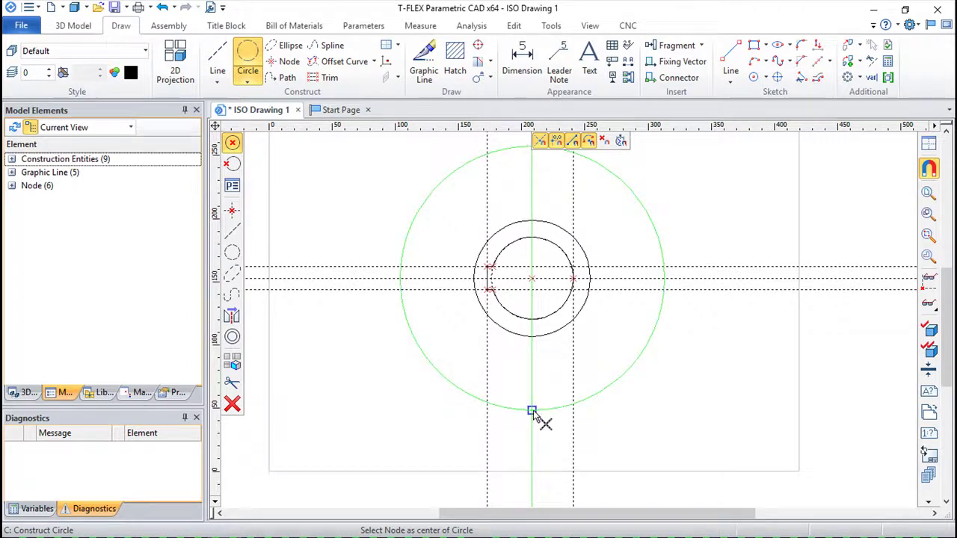
click(531, 411)
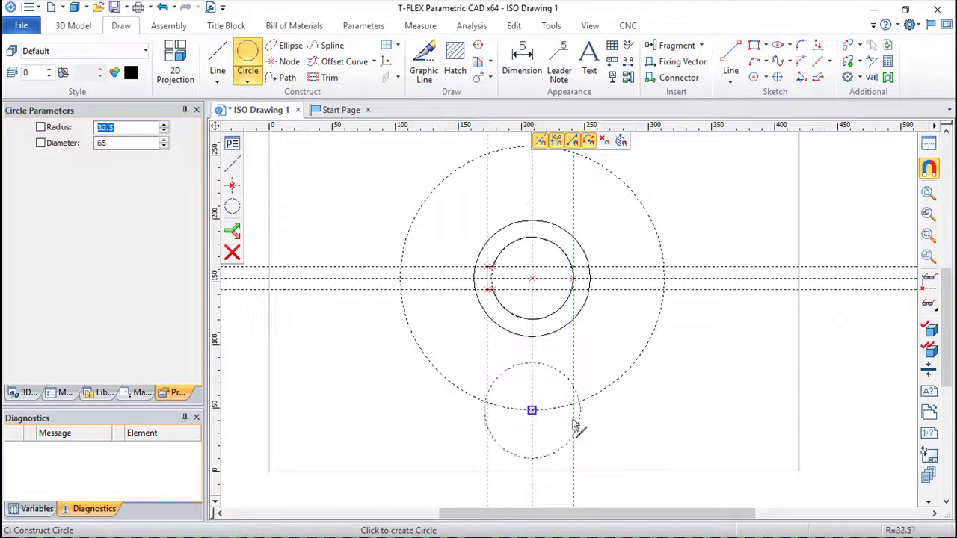
click(124, 142)
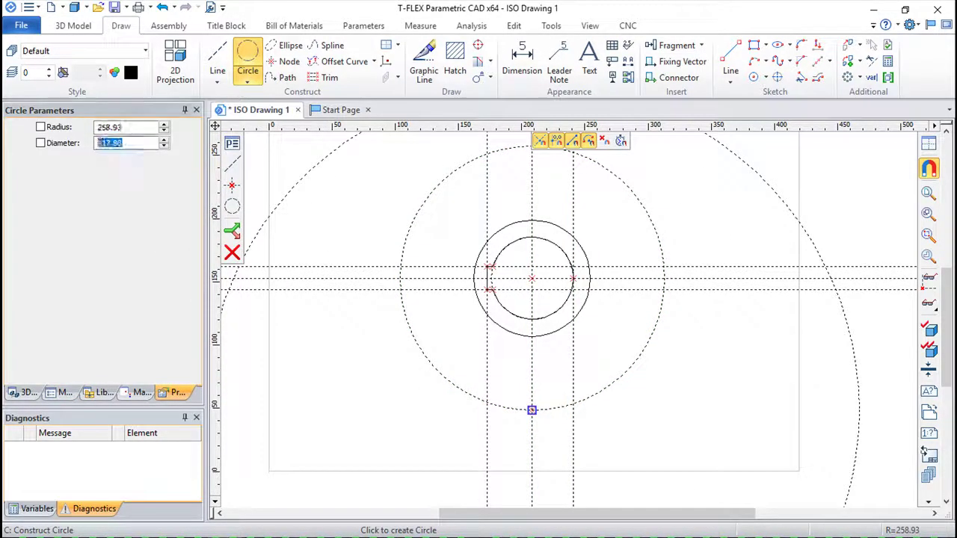
text(25)
key(Return)
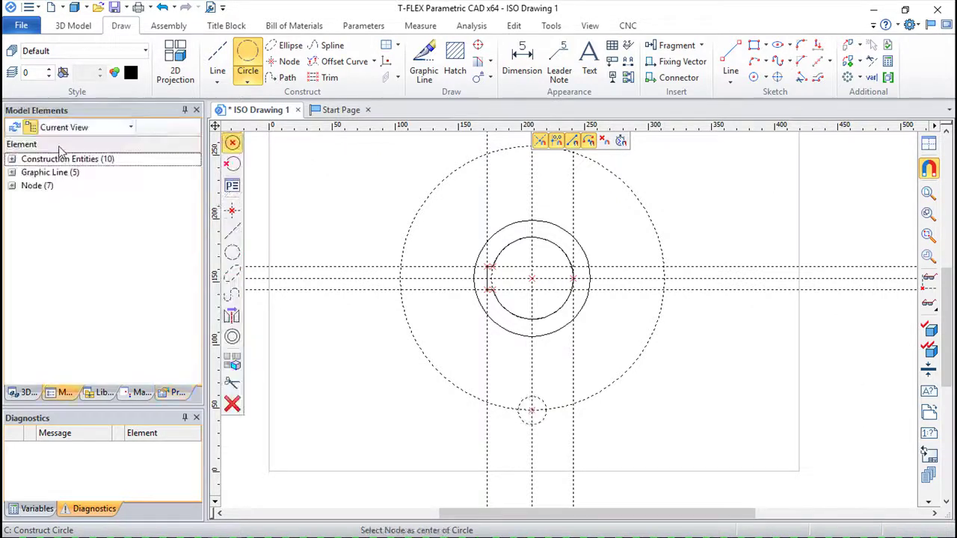
scroll(449, 347, up, 1)
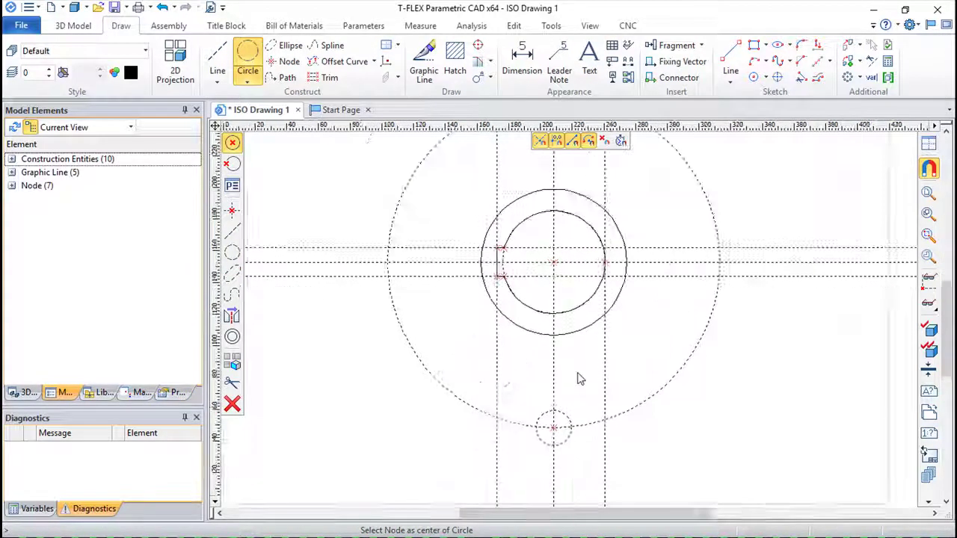
scroll(568, 359, up, 2)
scroll(551, 323, up, 1)
click(513, 374)
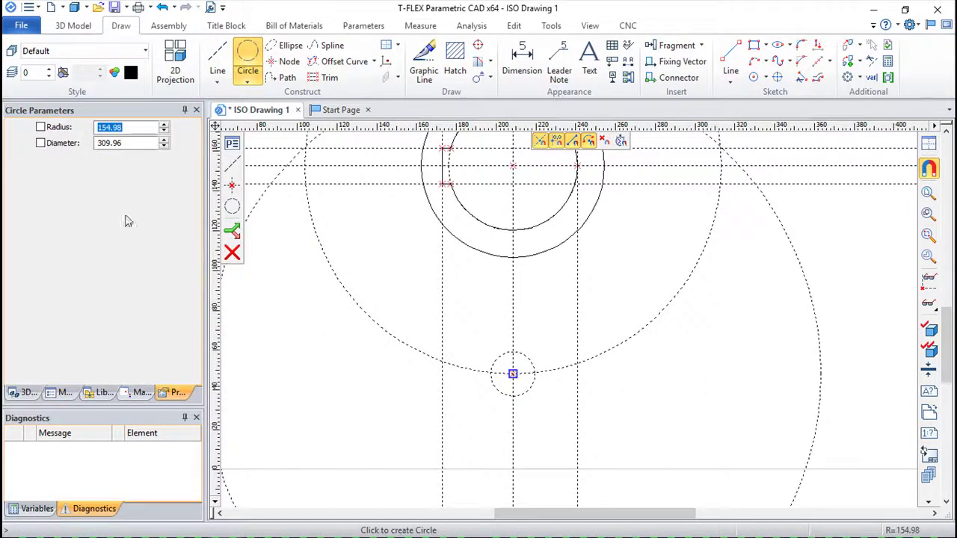
click(125, 143)
text(41)
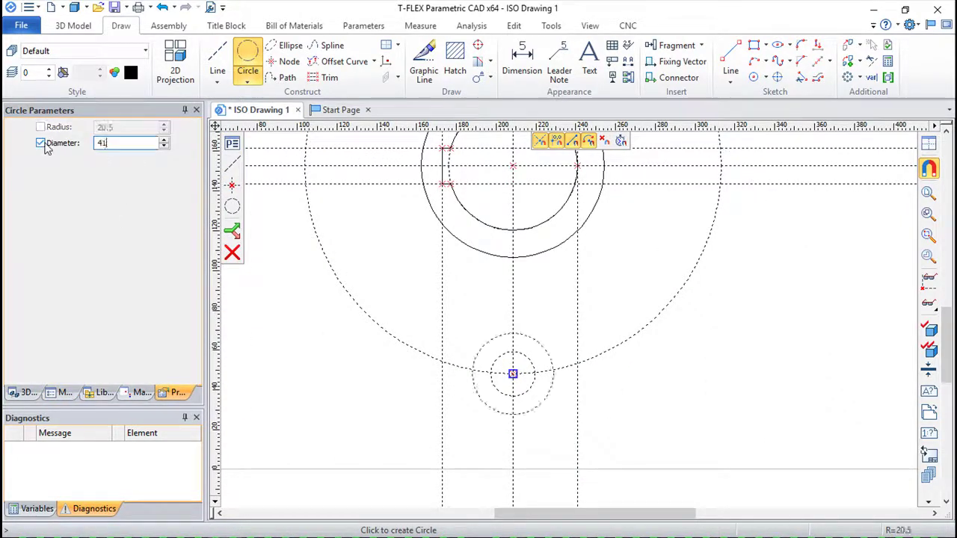
key(Return)
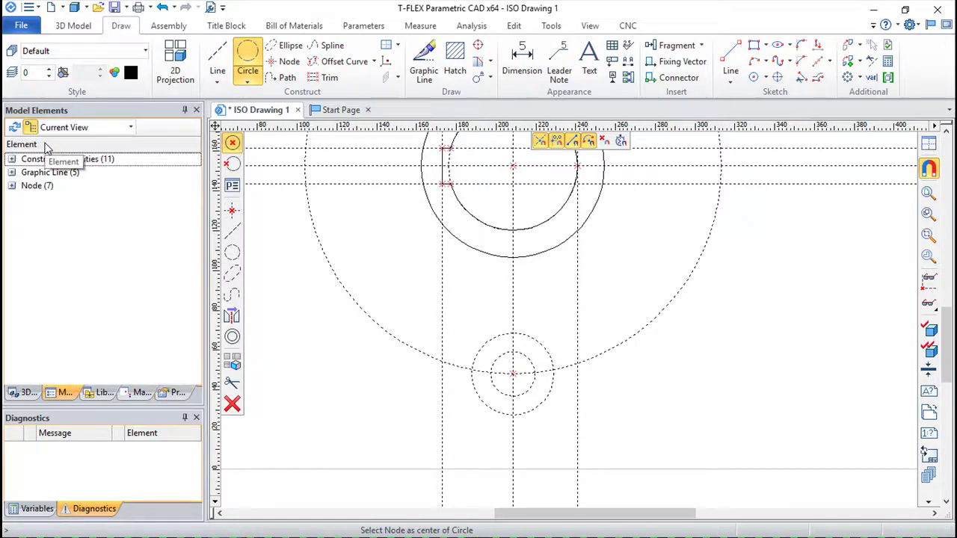
Add a radius 32 construction circle at the same lower centre.
click(513, 374)
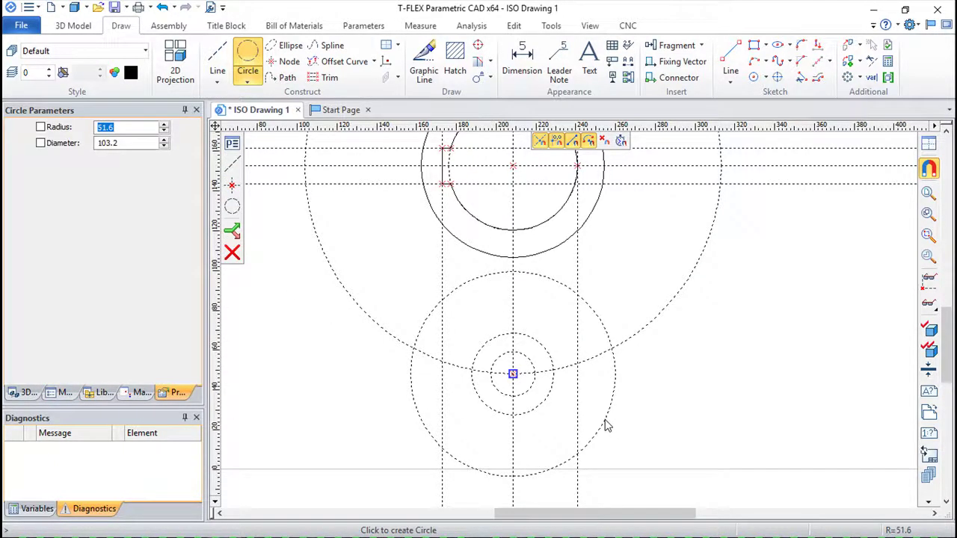
text(32.54)
key(Return)
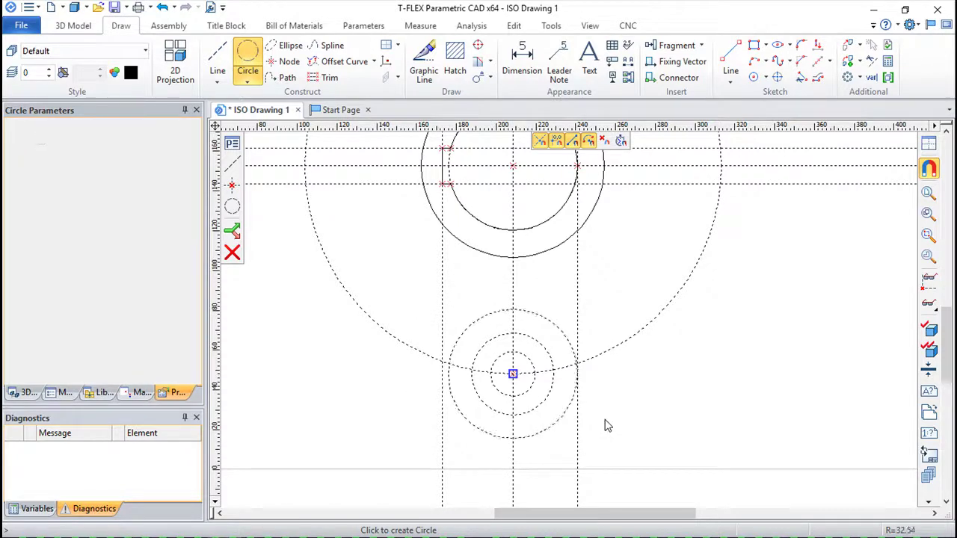
key(Escape)
scroll(658, 380, up, 1)
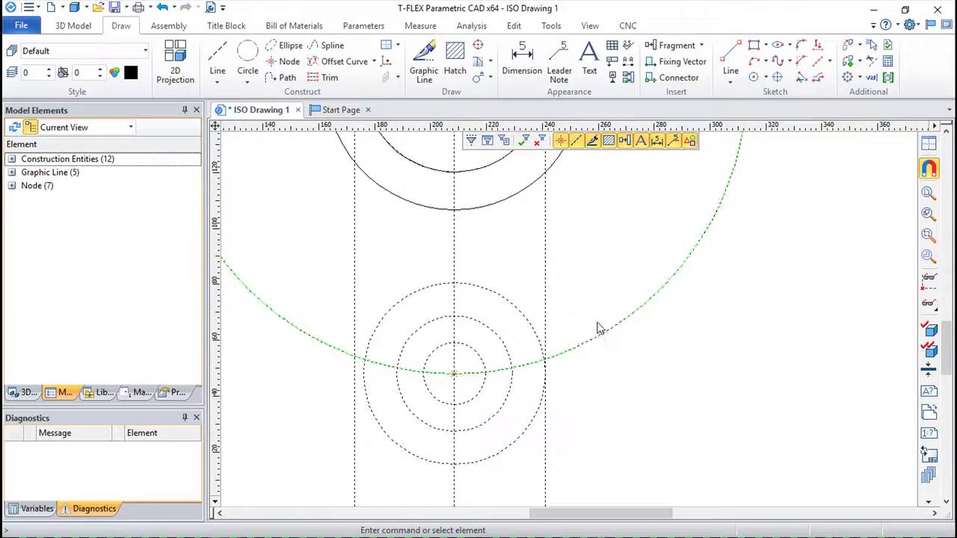
scroll(598, 328, down, 1)
scroll(598, 328, down, 1)
scroll(598, 328, down, 1)
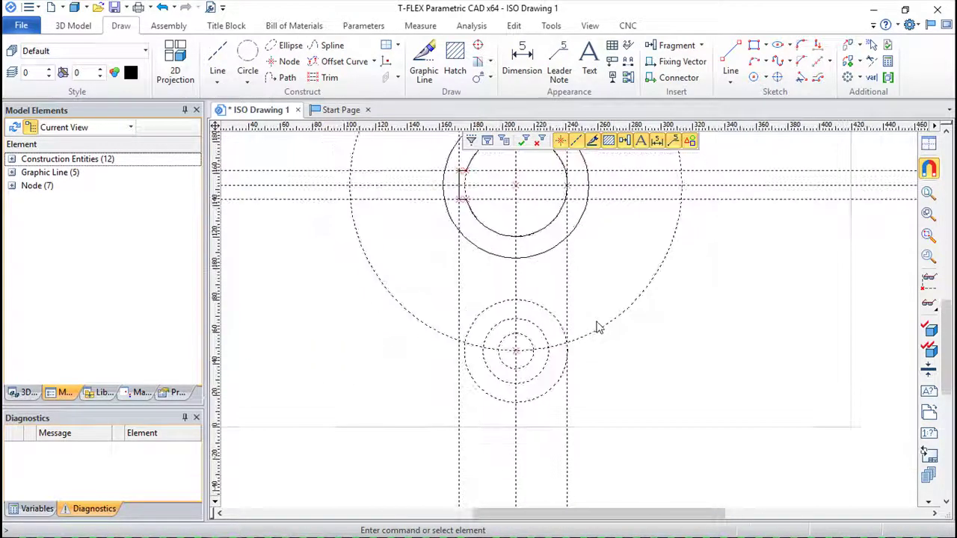
scroll(598, 327, up, 1)
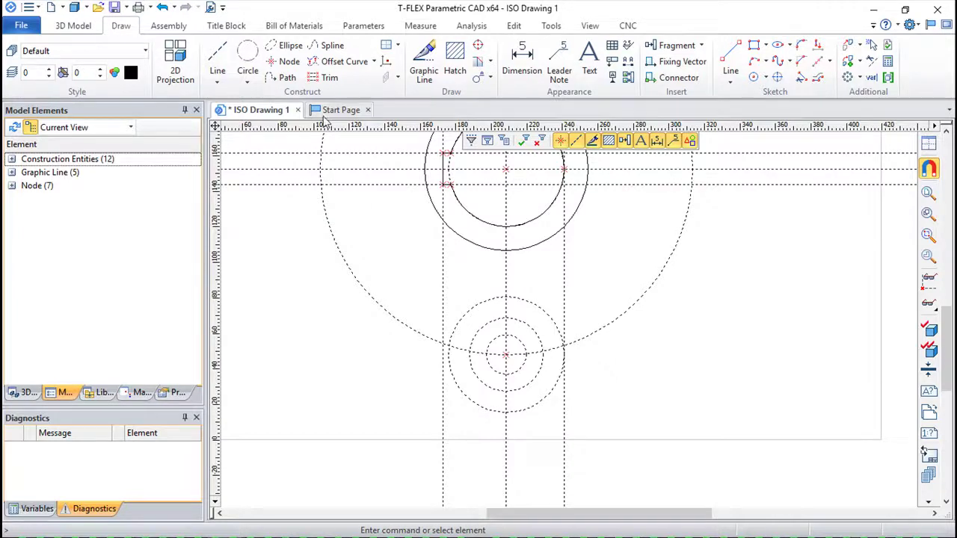
Attempt a tangent construction line to the outer lower circle, then cancel it.
click(217, 56)
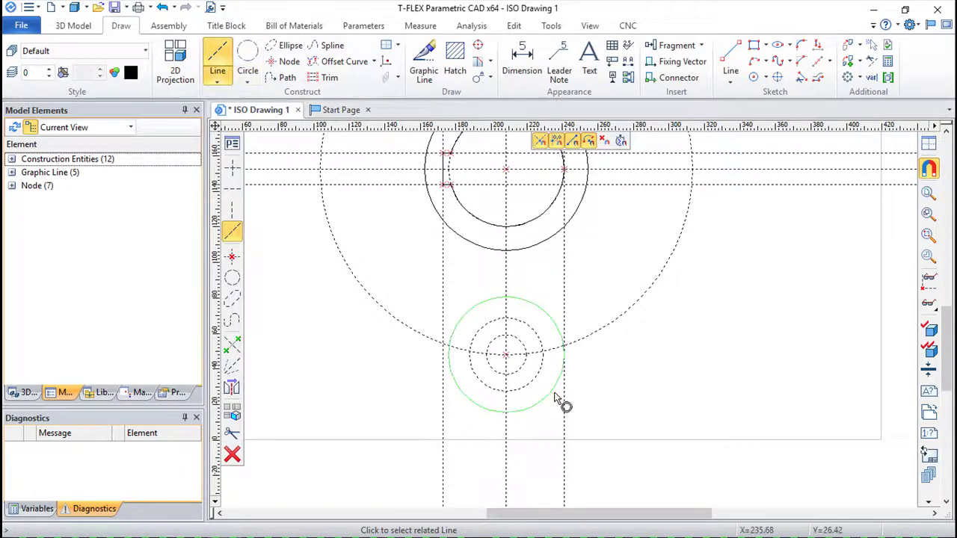
click(553, 390)
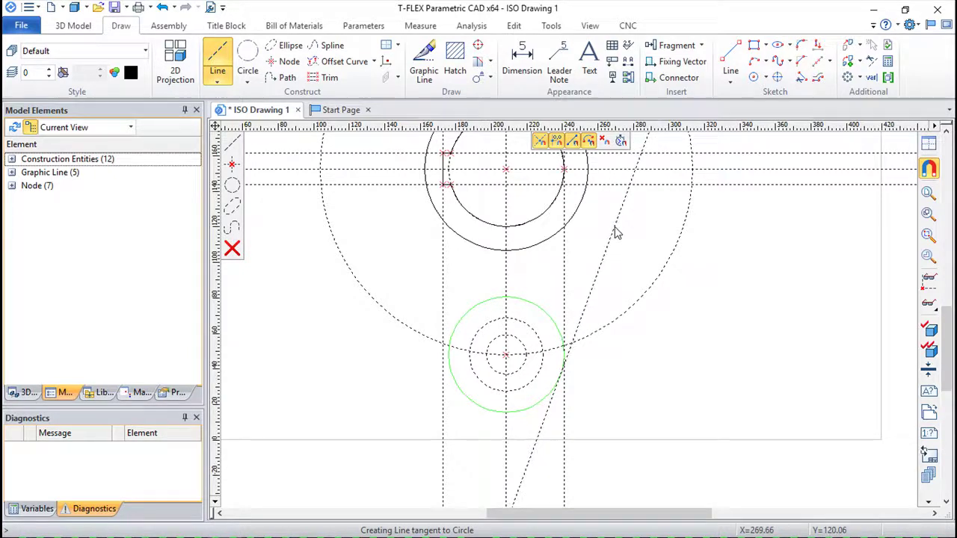
click(231, 142)
key(Escape)
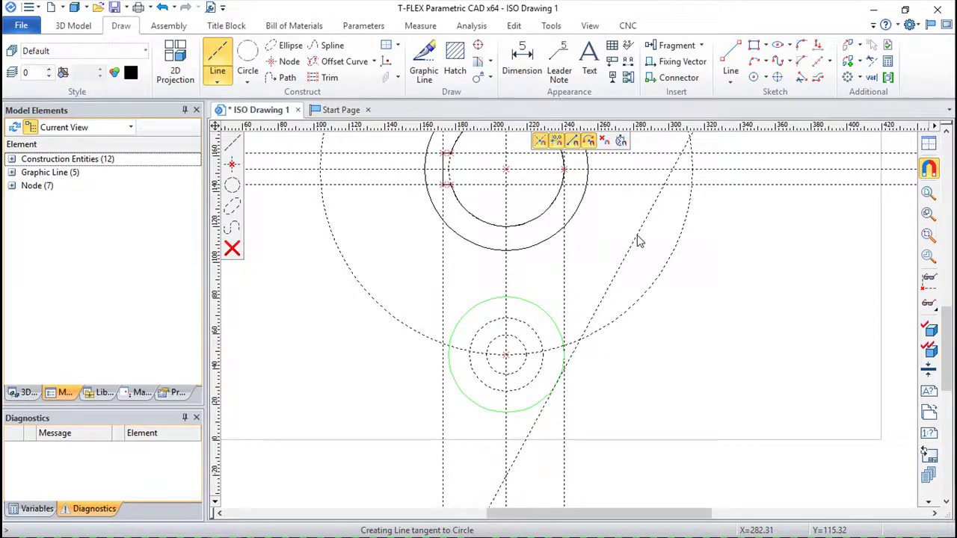
key(Escape)
scroll(688, 293, up, 2)
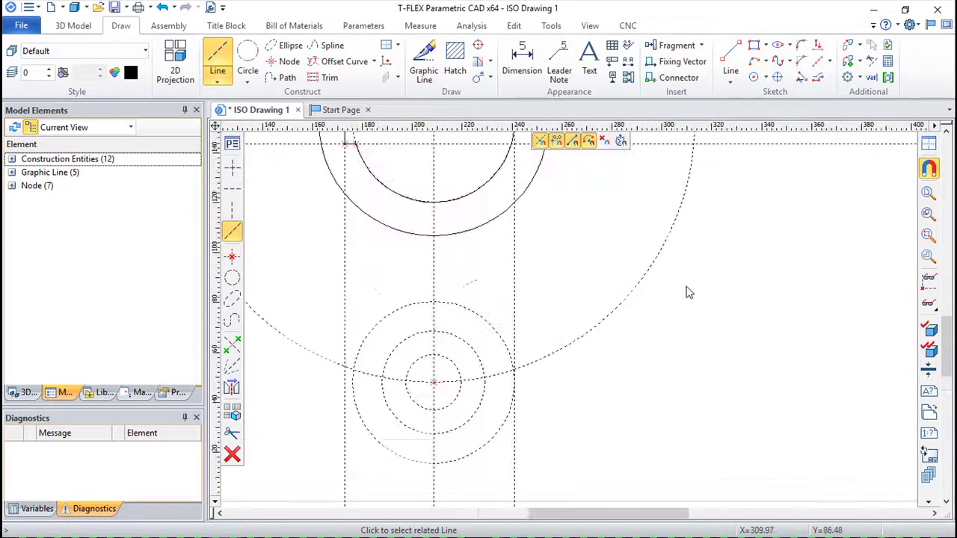
scroll(645, 271, down, 1)
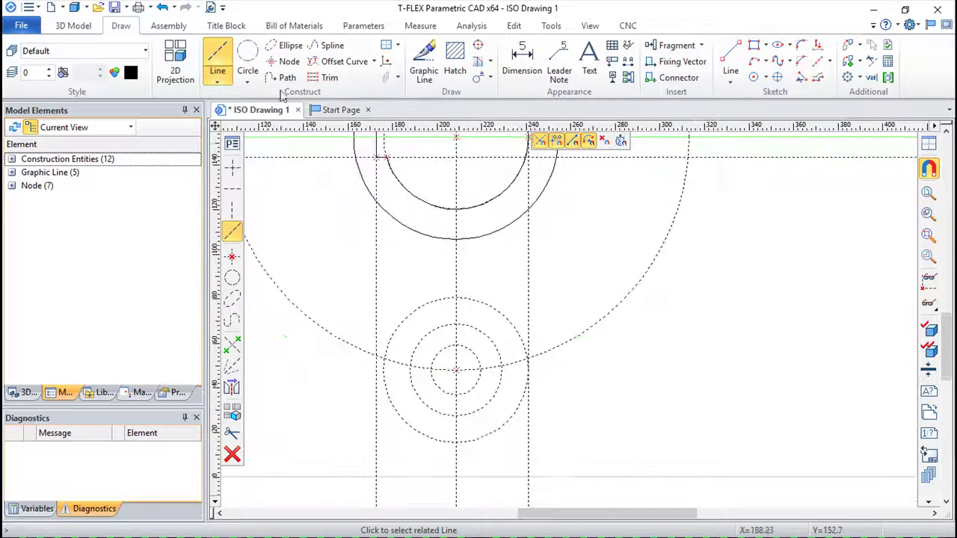
Draw a -20° construction line through the lower centre and a 70° line at its outer-circle intersection.
click(456, 371)
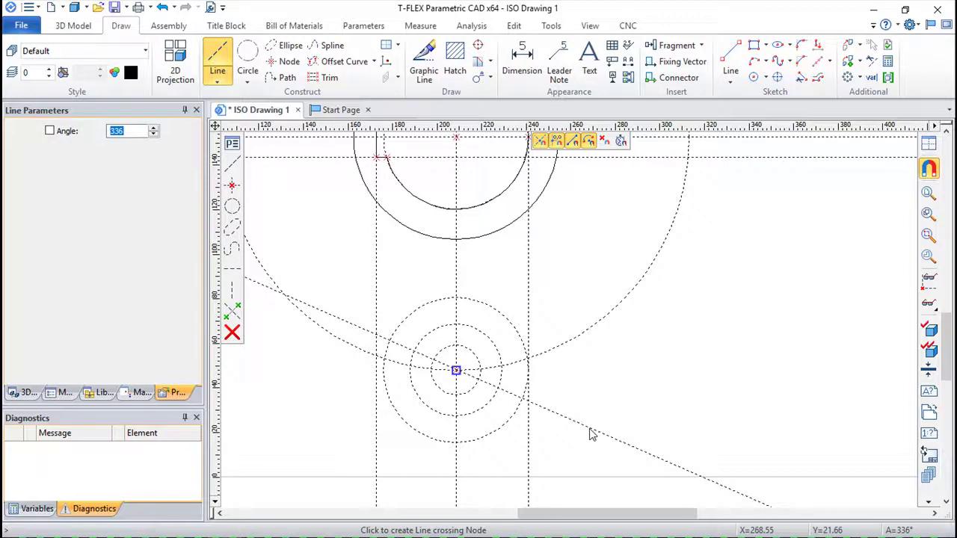
text(-20)
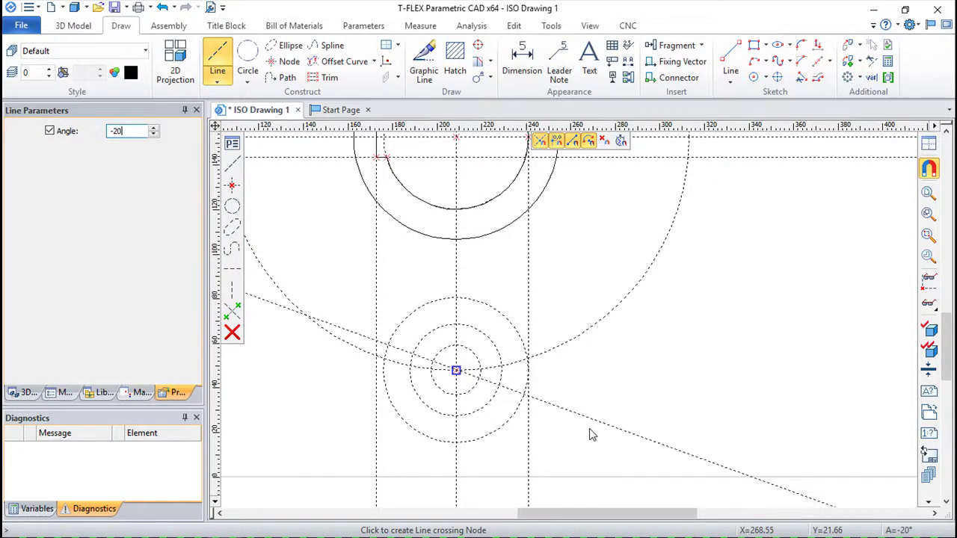
key(Return)
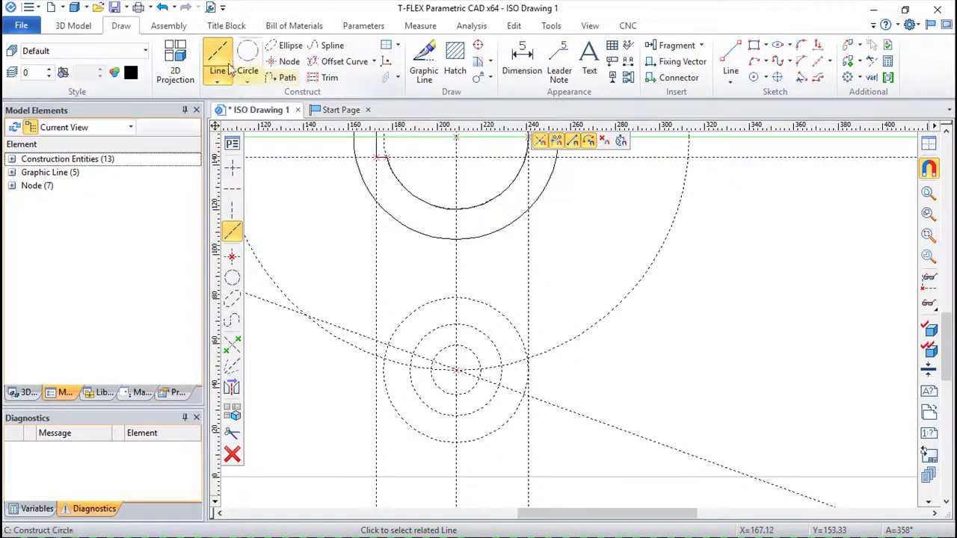
click(524, 396)
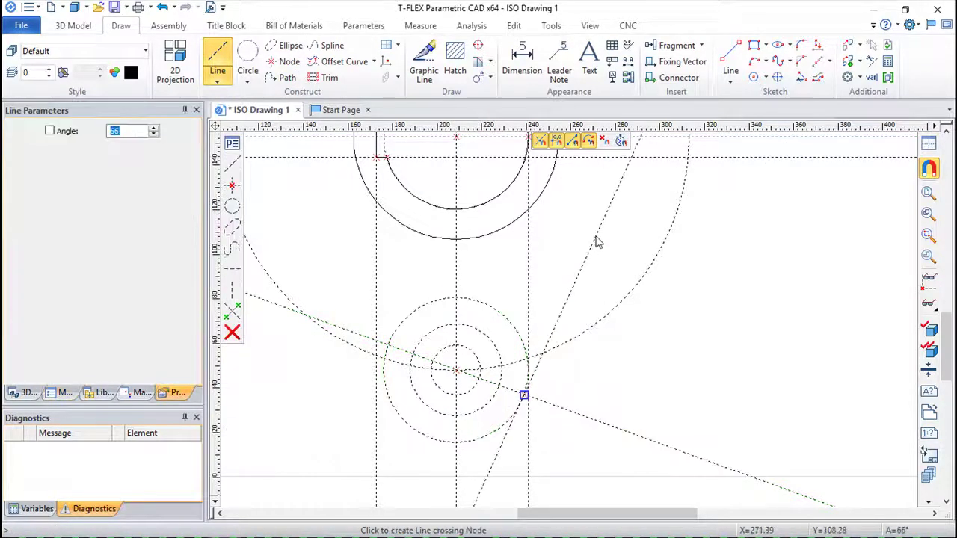
text(70)
key(Return)
key(Escape)
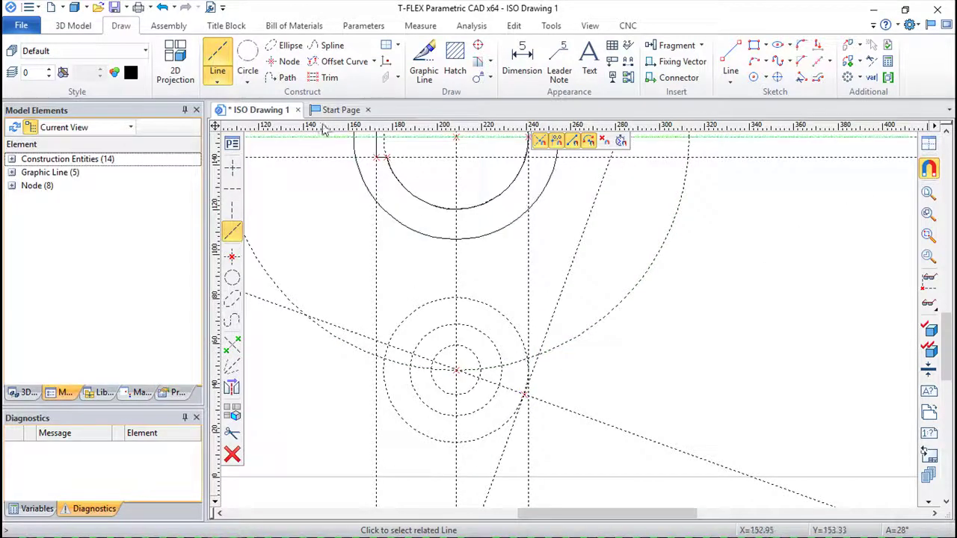
Draw a 207° line through the lower centre and a 110° line from its outer-circle intersection.
click(455, 372)
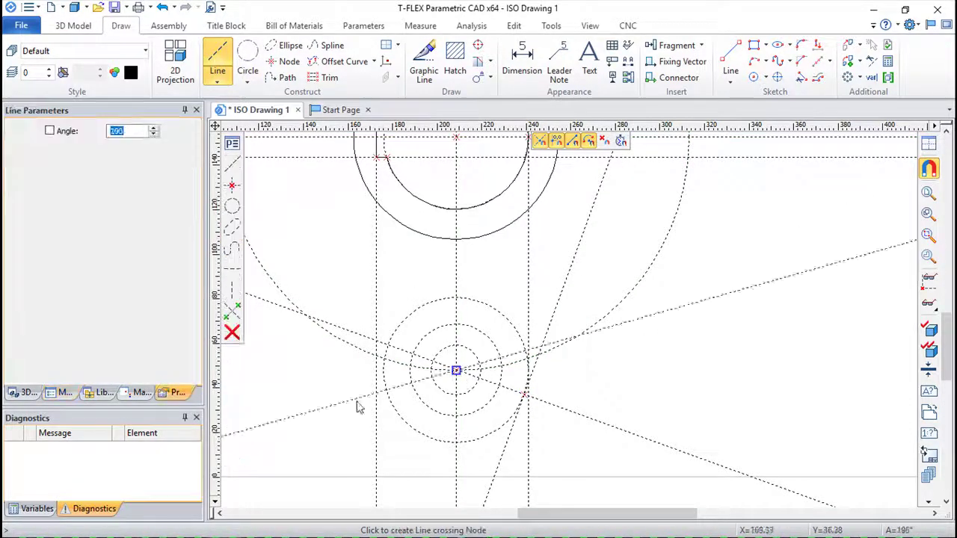
text(2)
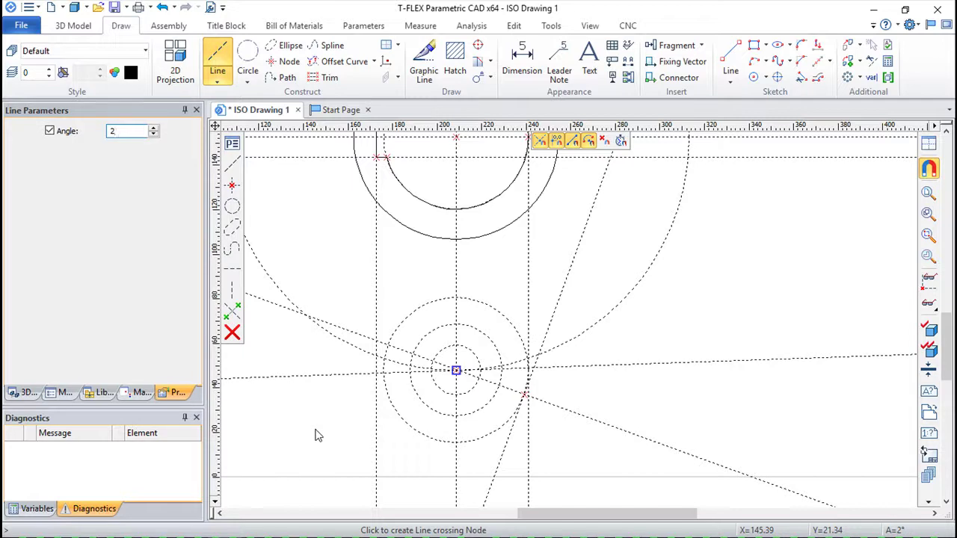
text(07)
key(Return)
key(Escape)
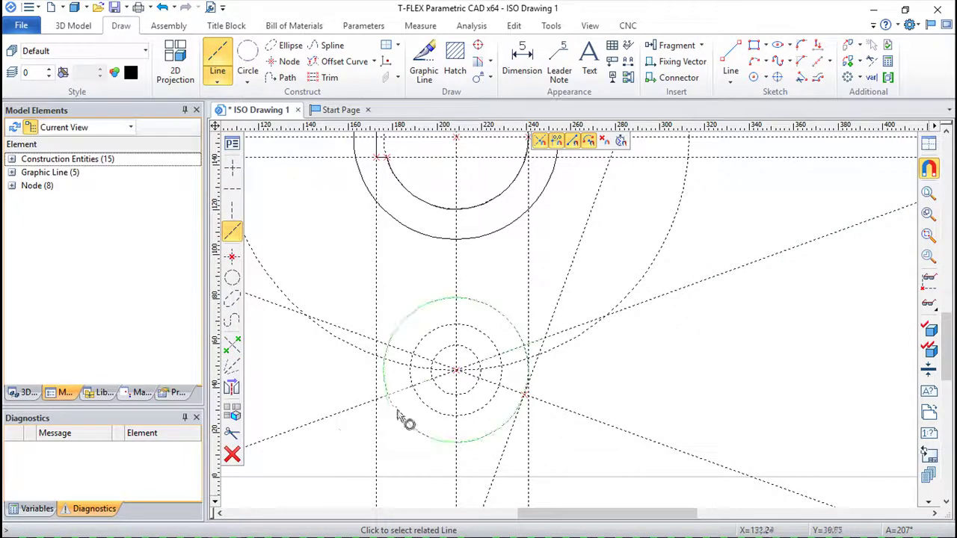
click(388, 395)
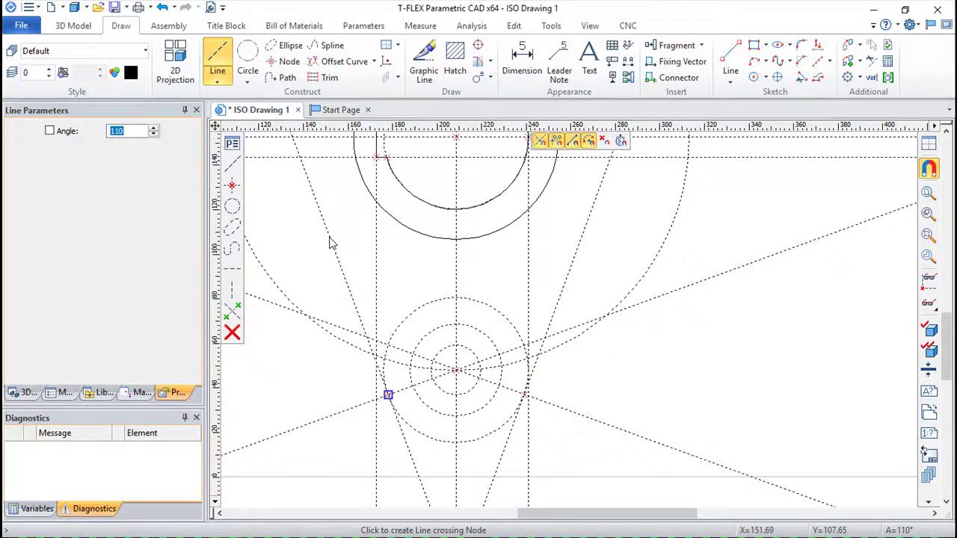
text(110)
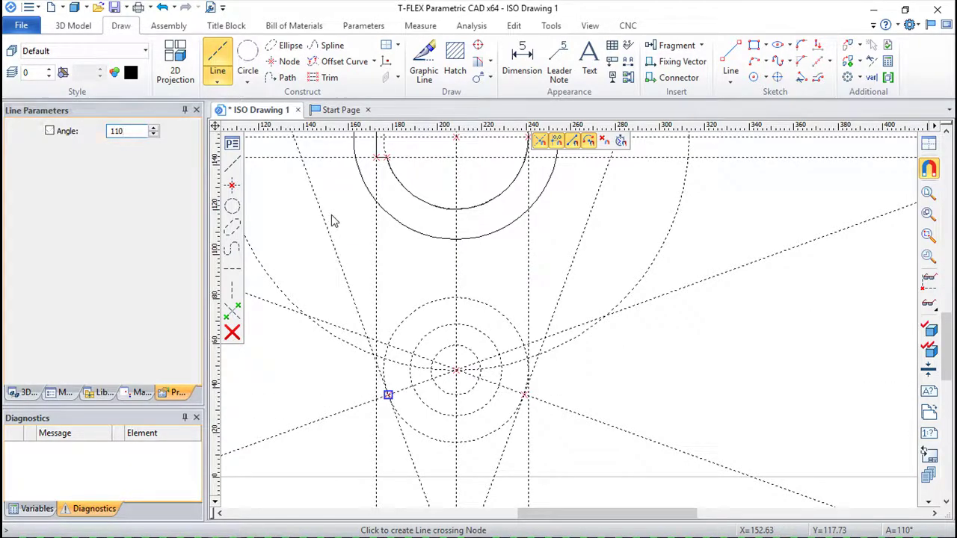
click(641, 331)
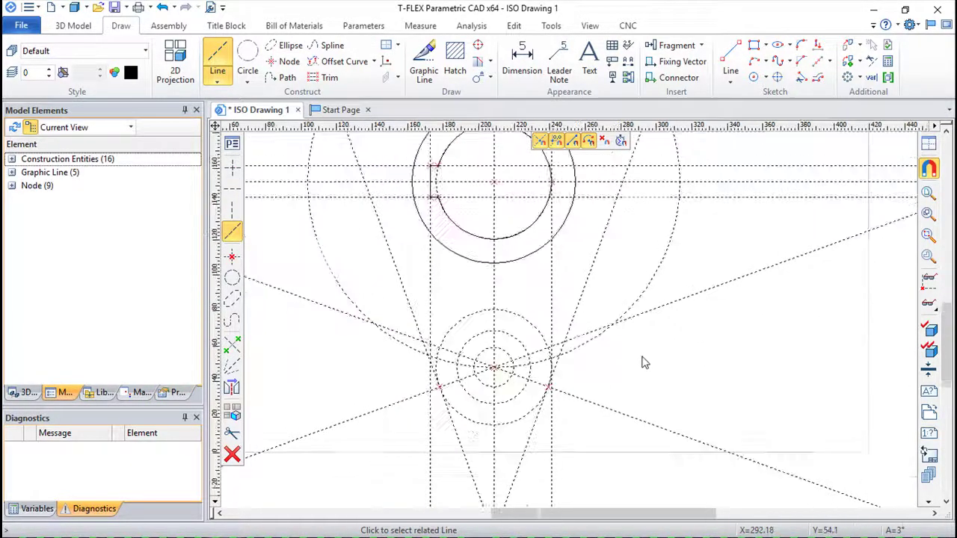
middle_drag(671, 370, 719, 394)
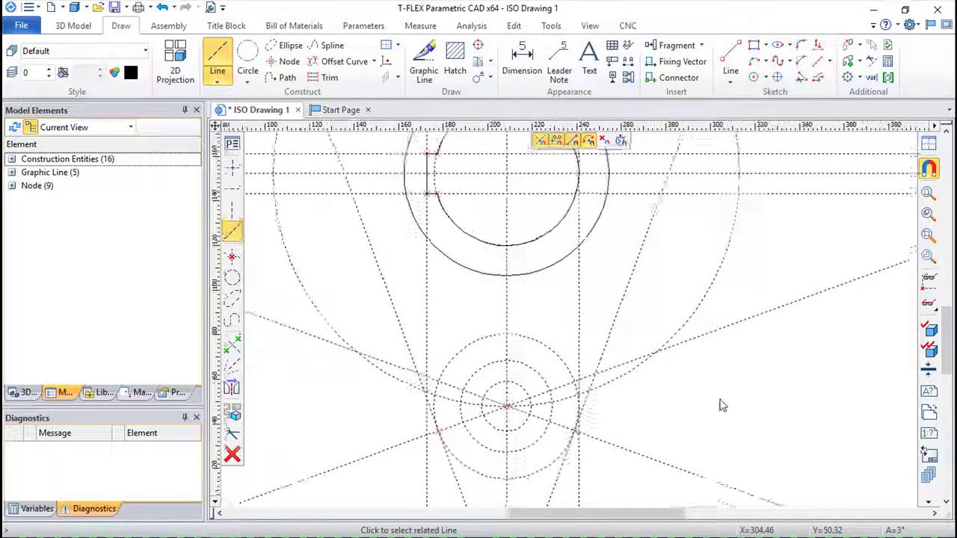
click(404, 146)
Trace the 25 and 41 diameter circles and the radius 32 bottom arc between tangent points as solid lines.
click(424, 58)
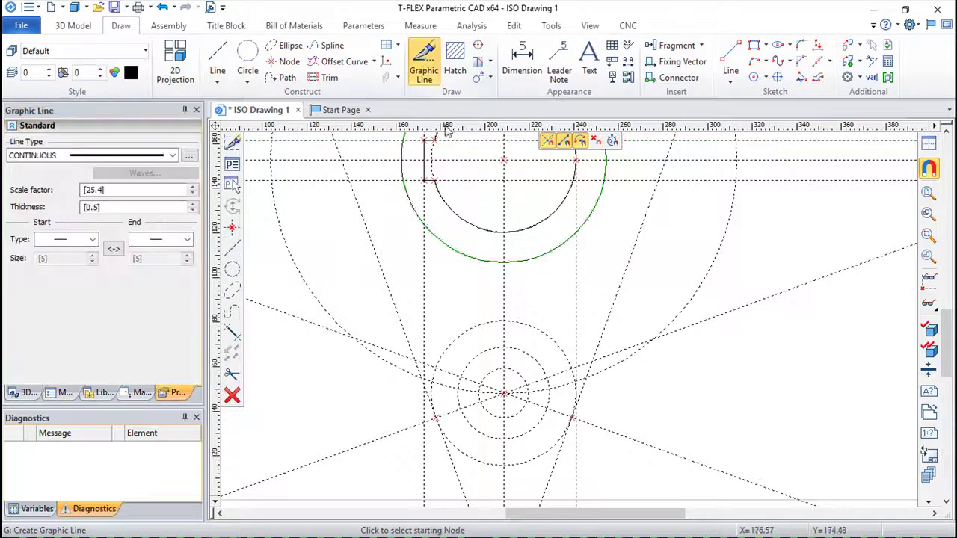
click(521, 376)
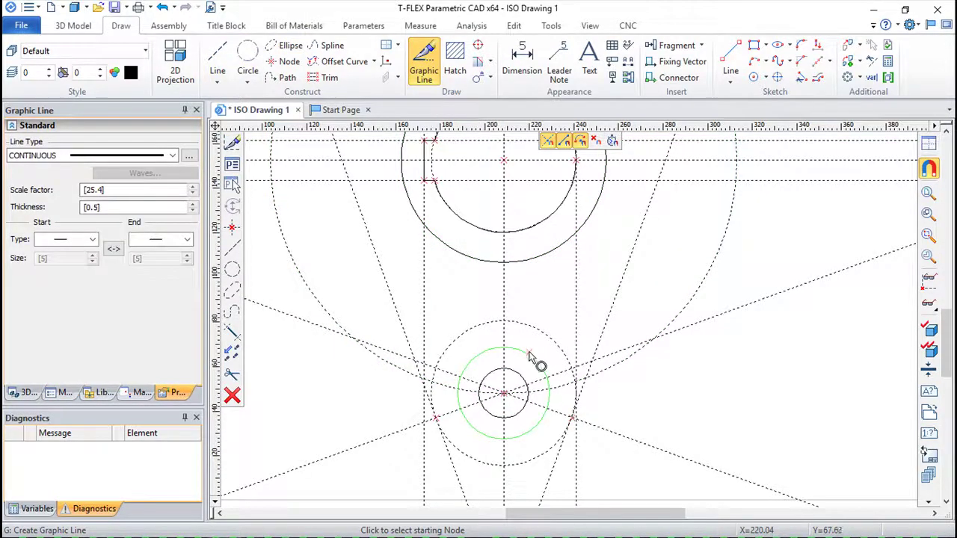
click(530, 354)
scroll(447, 400, up, 2)
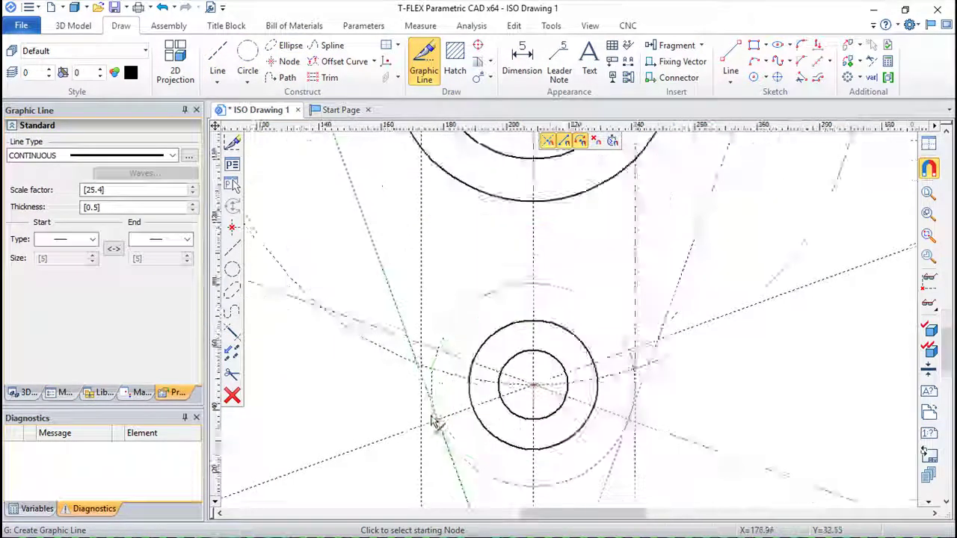
click(438, 420)
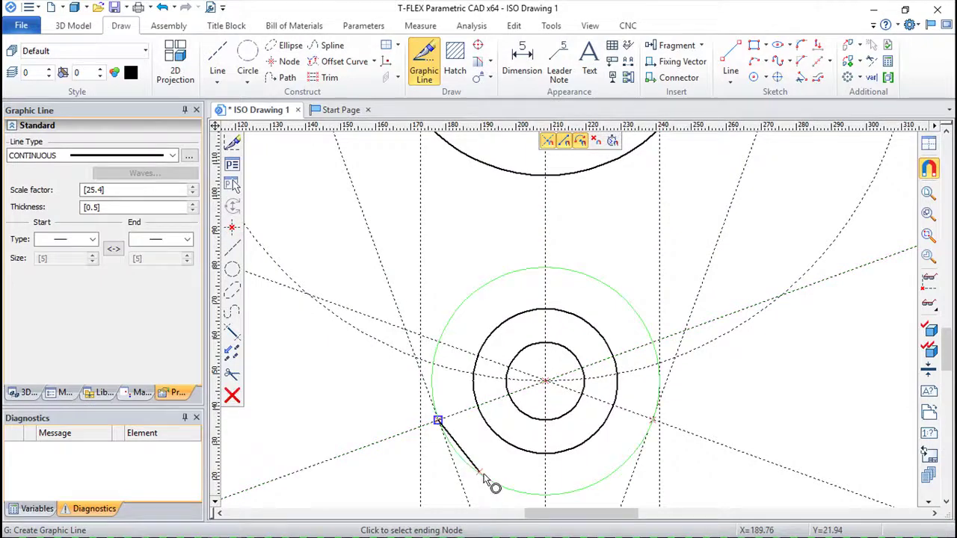
click(653, 422)
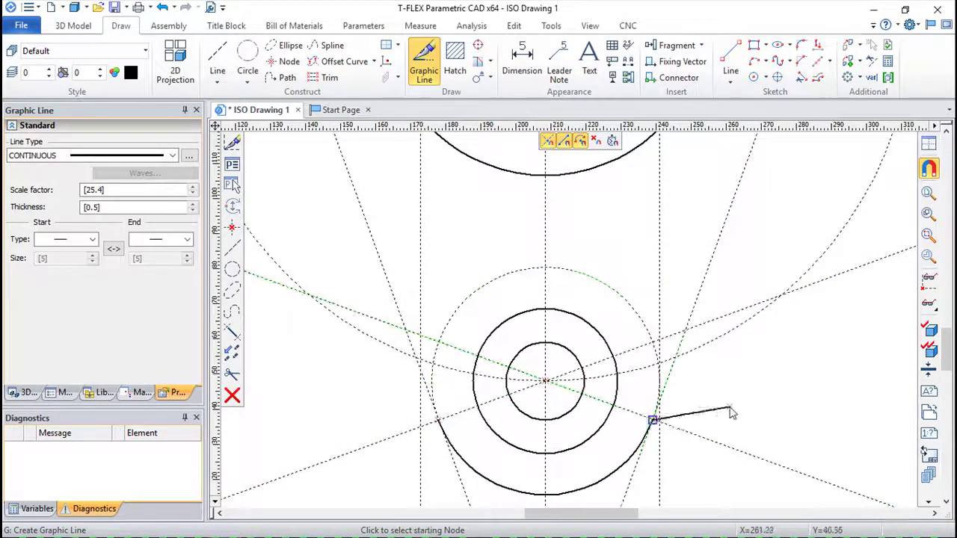
scroll(716, 385, down, 1)
scroll(728, 388, down, 1)
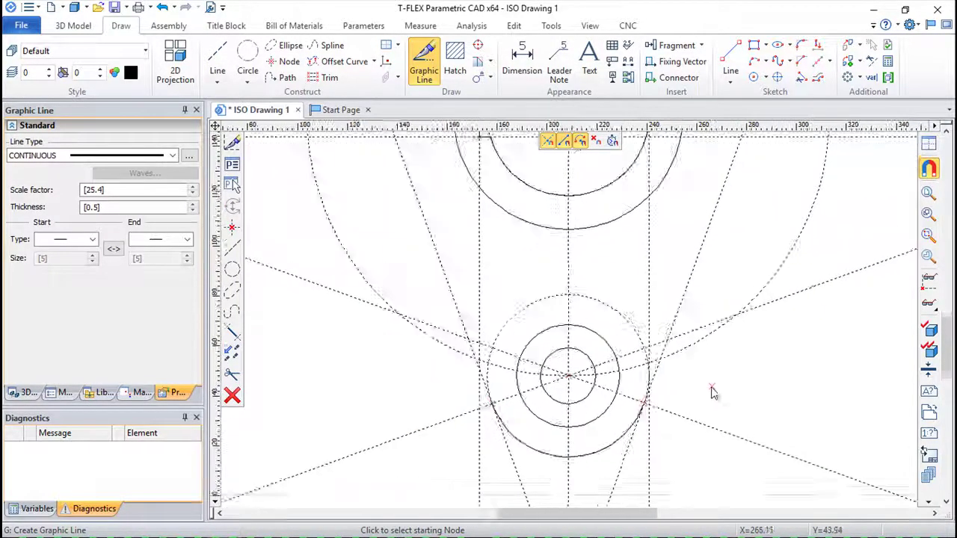
scroll(710, 392, up, 2)
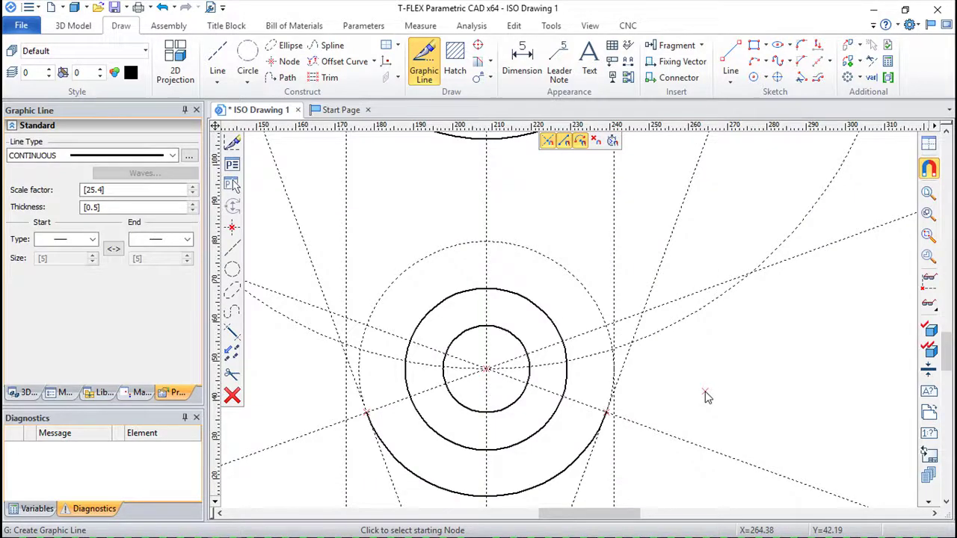
middle_drag(707, 397, 708, 353)
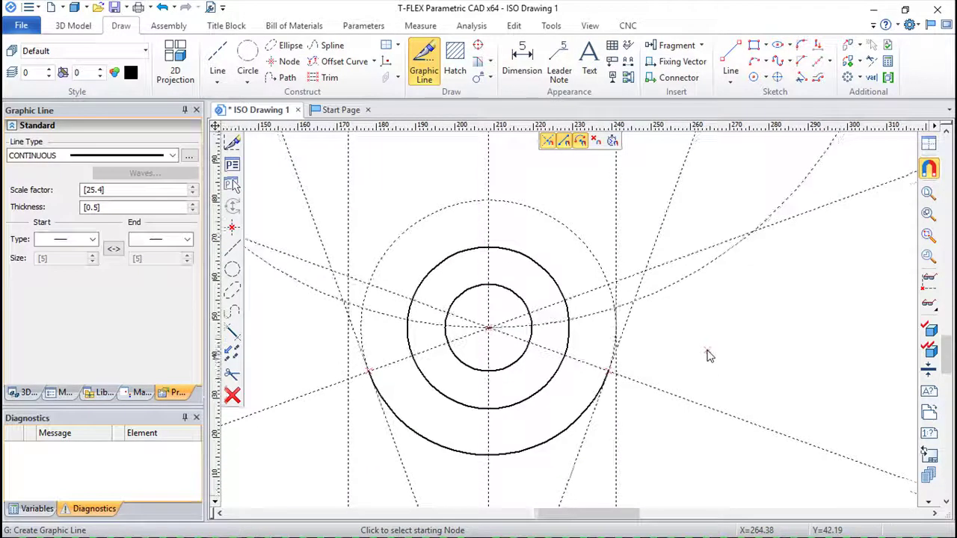
Select the lower boss's circles and bottom arc for a circular array.
click(848, 77)
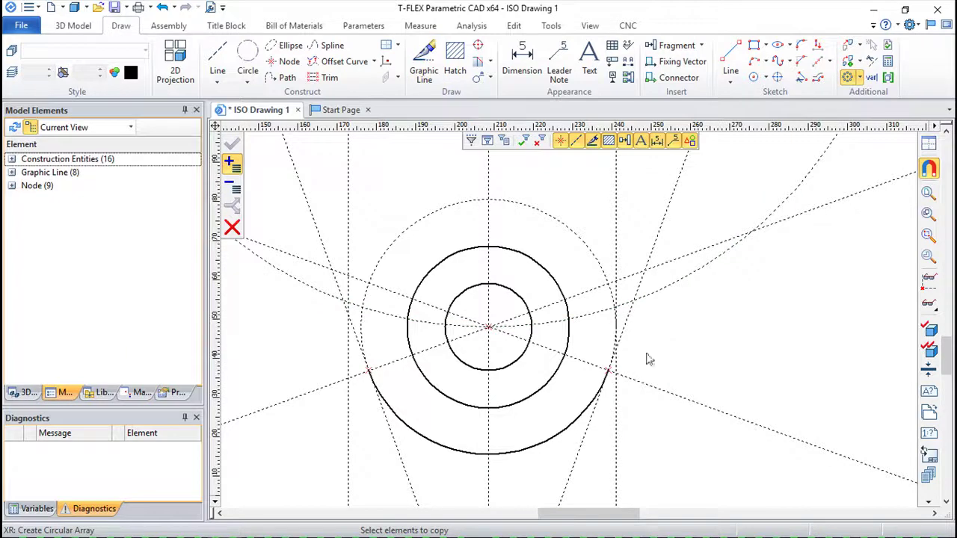
click(611, 310)
click(569, 426)
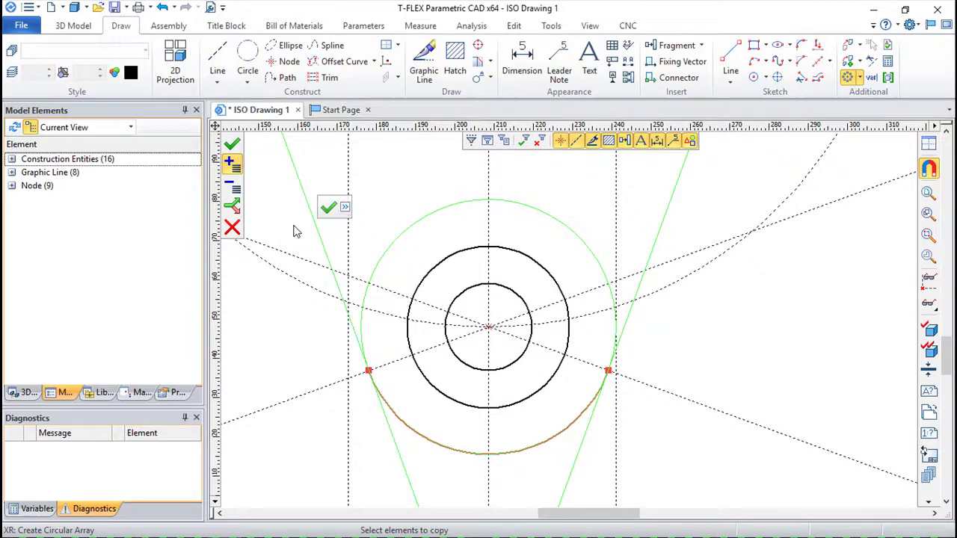
click(506, 296)
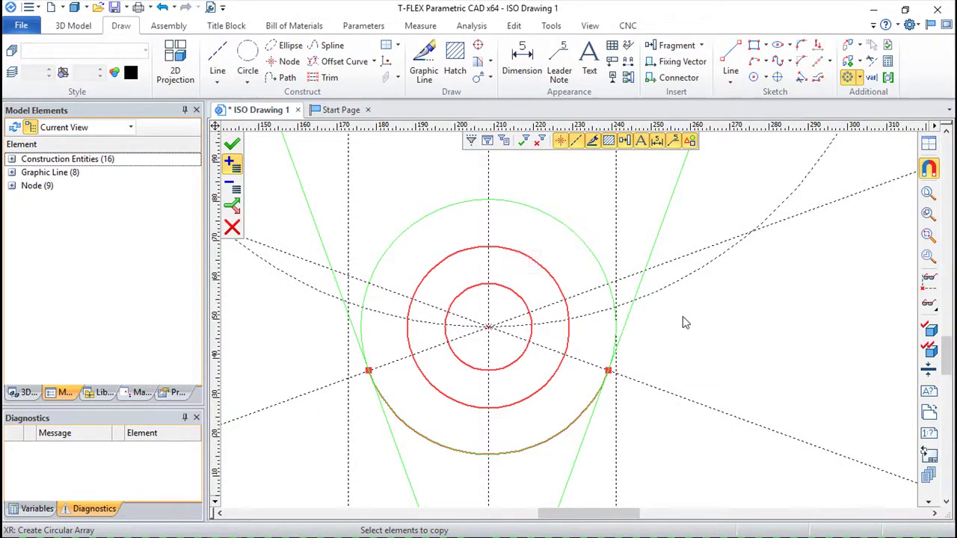
scroll(640, 336, down, 2)
scroll(626, 336, down, 3)
scroll(698, 363, up, 1)
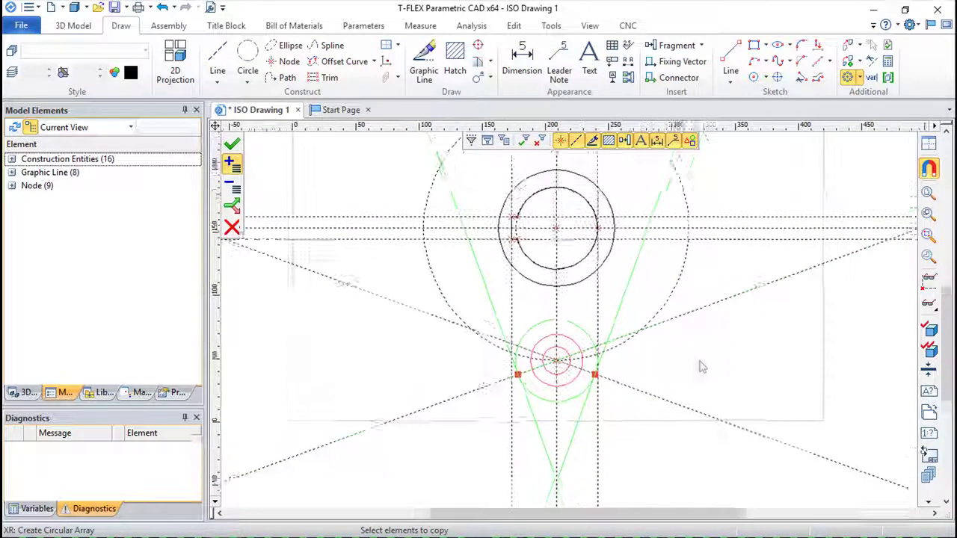
scroll(406, 227, down, 1)
click(232, 144)
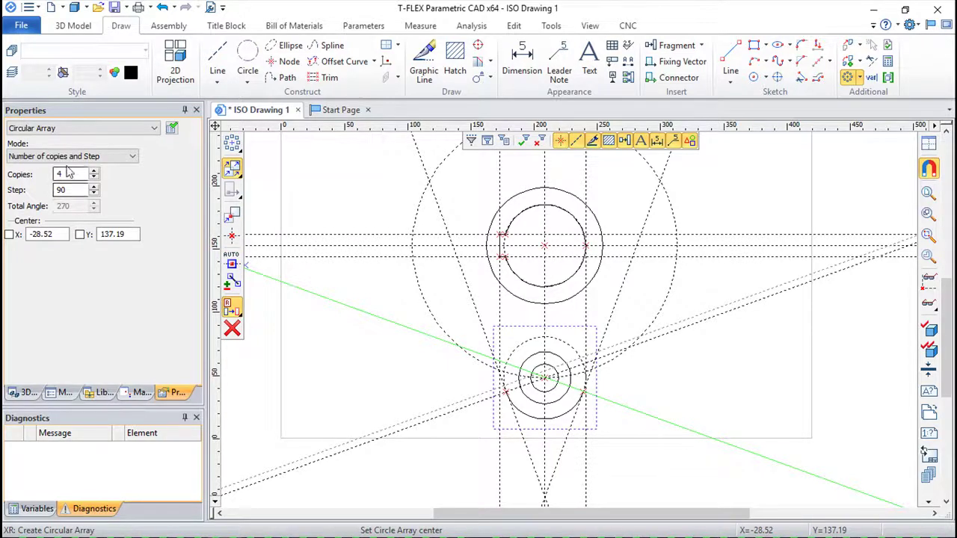
Create 4 copies at 90° steps as an exploded copy keeping relations.
click(239, 175)
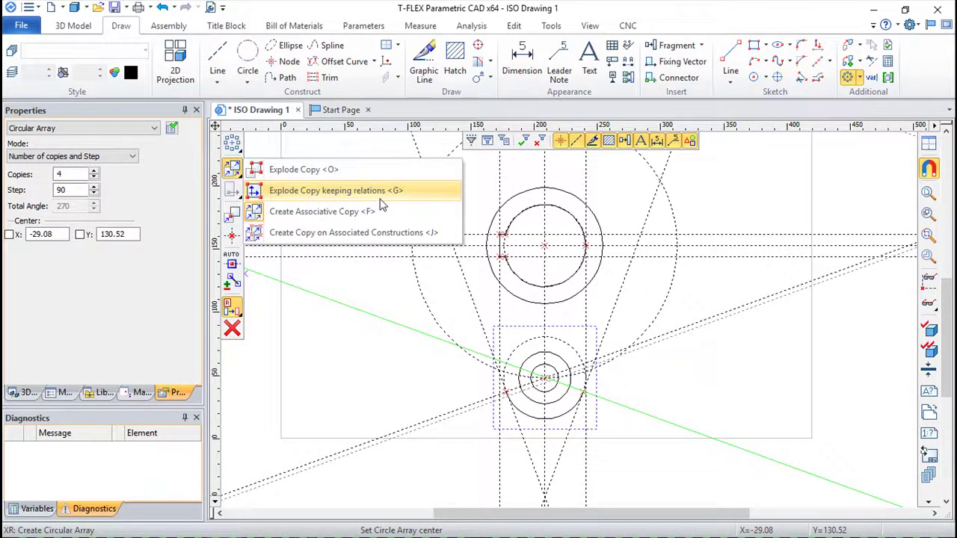
click(348, 192)
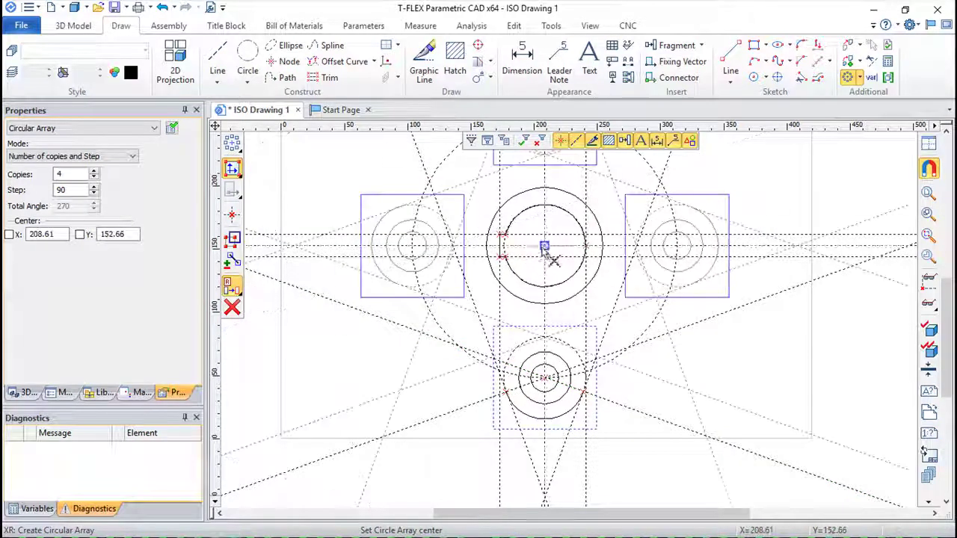
key(Escape)
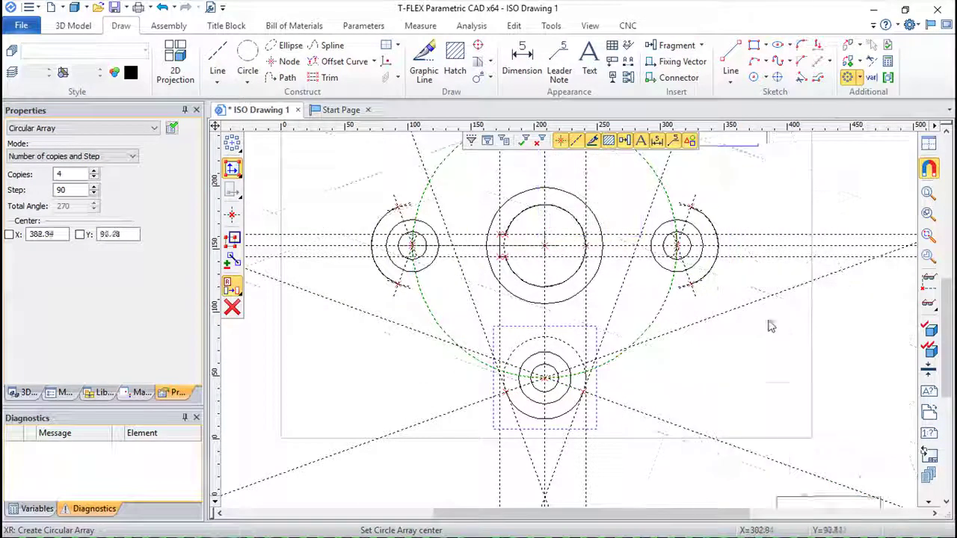
scroll(675, 309, up, 2)
Draw the right slanted outline line from the lower boss's tangent point to the construction intersection.
scroll(632, 344, up, 1)
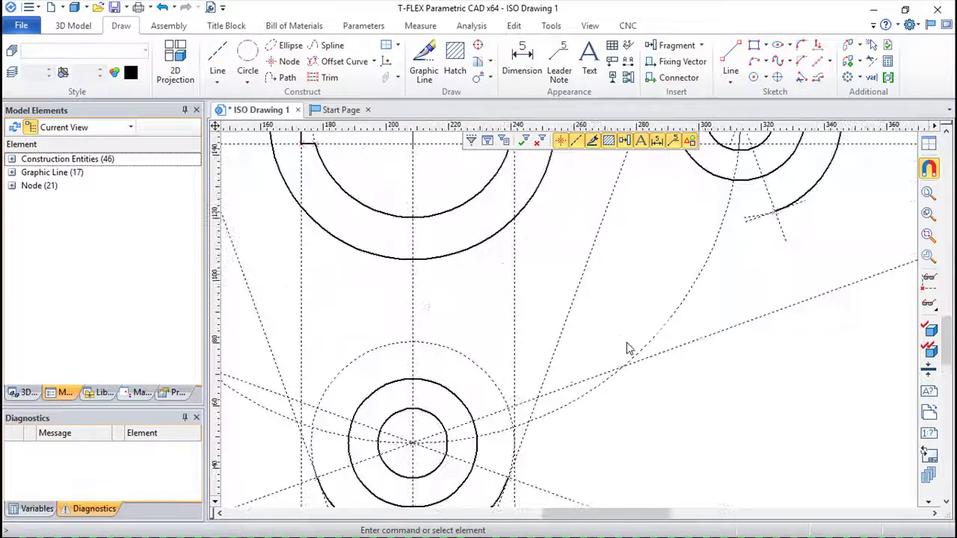
scroll(628, 348, down, 1)
scroll(628, 348, down, 1)
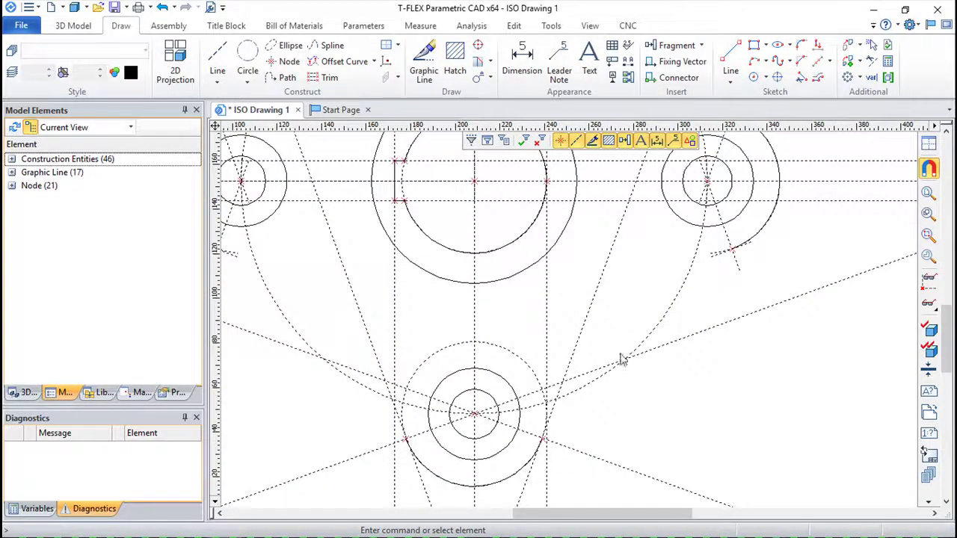
middle_drag(619, 397, 609, 382)
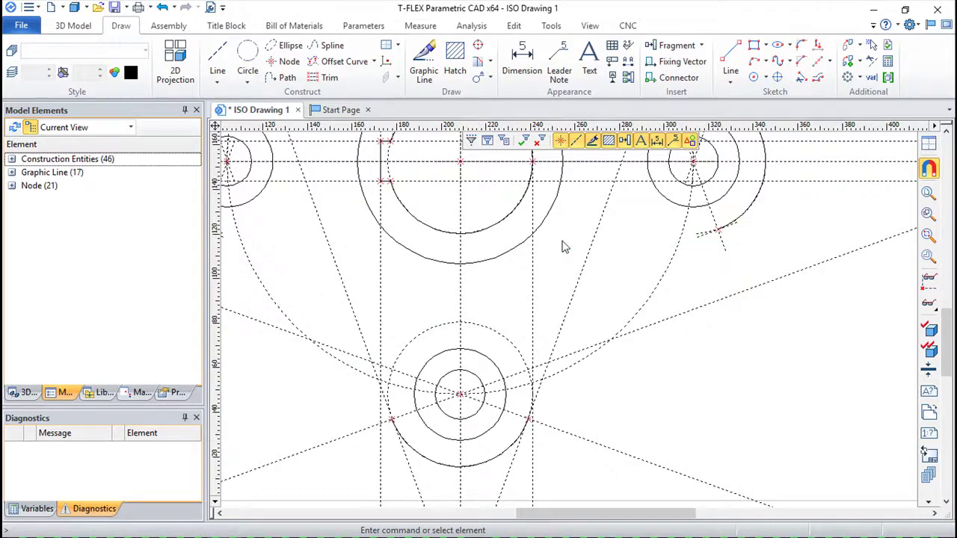
click(424, 60)
scroll(523, 432, up, 2)
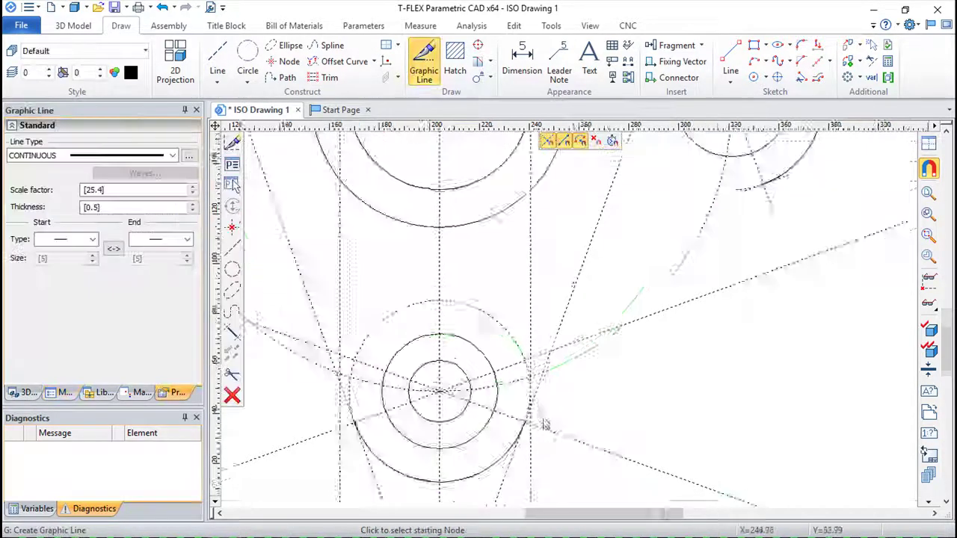
scroll(523, 432, up, 1)
click(510, 416)
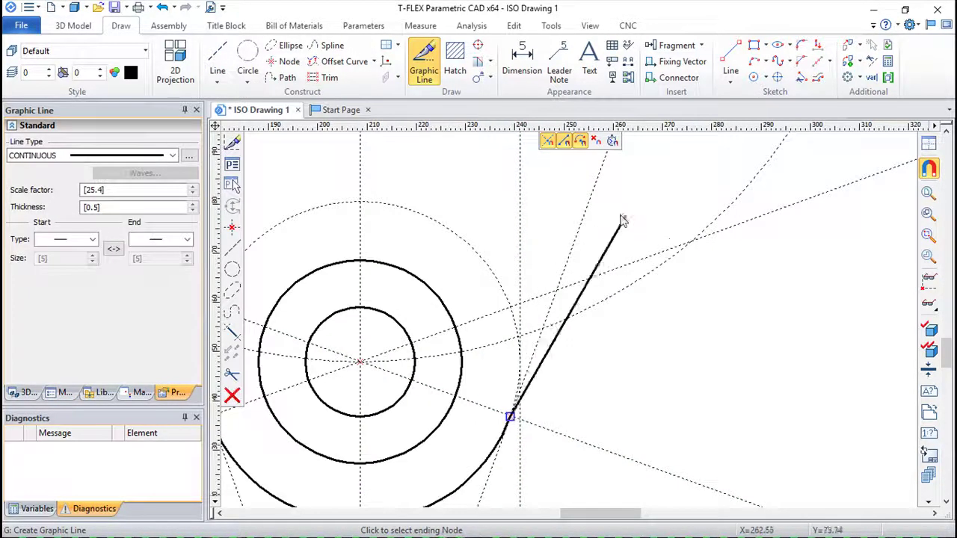
scroll(555, 421, up, 1)
scroll(560, 314, down, 1)
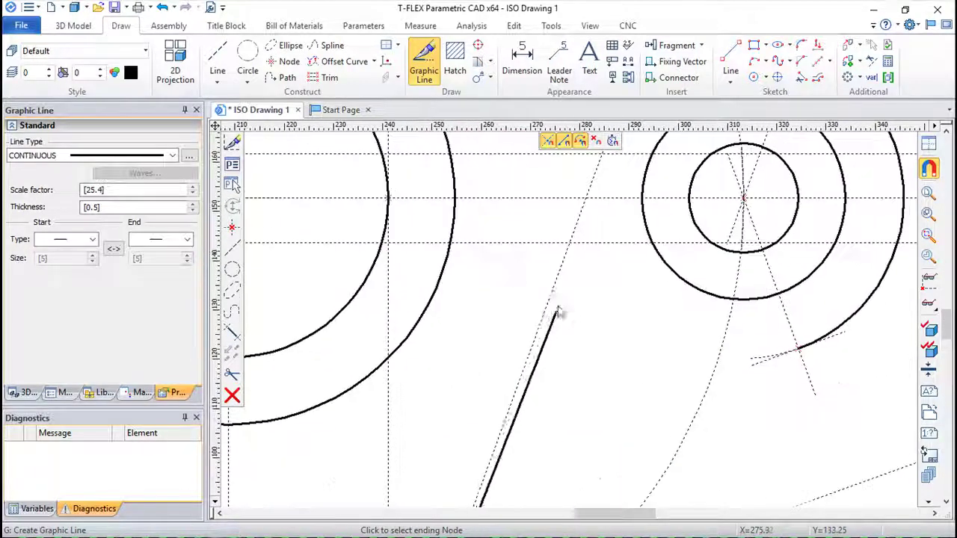
click(570, 243)
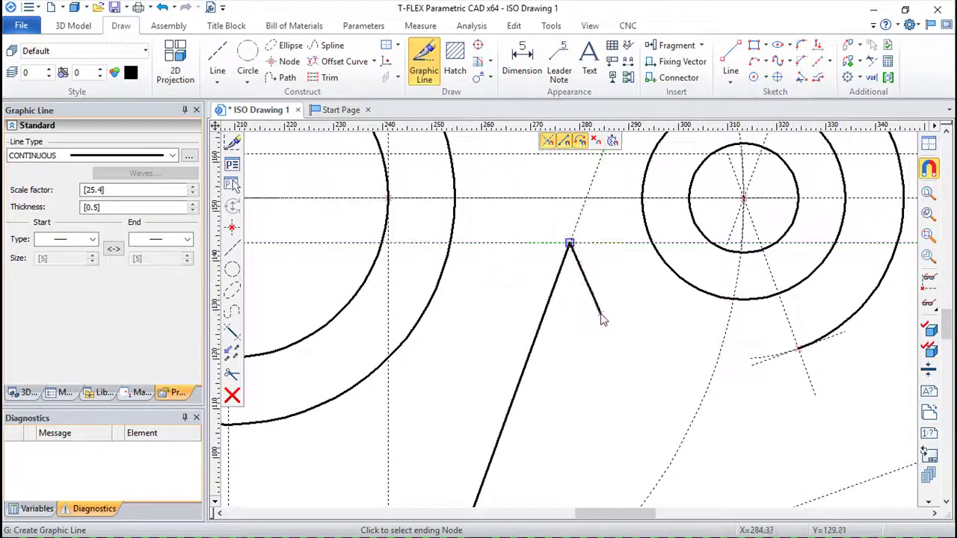
Draw the left slanted outline line from the lower boss's tangent point toward the central boss.
click(799, 350)
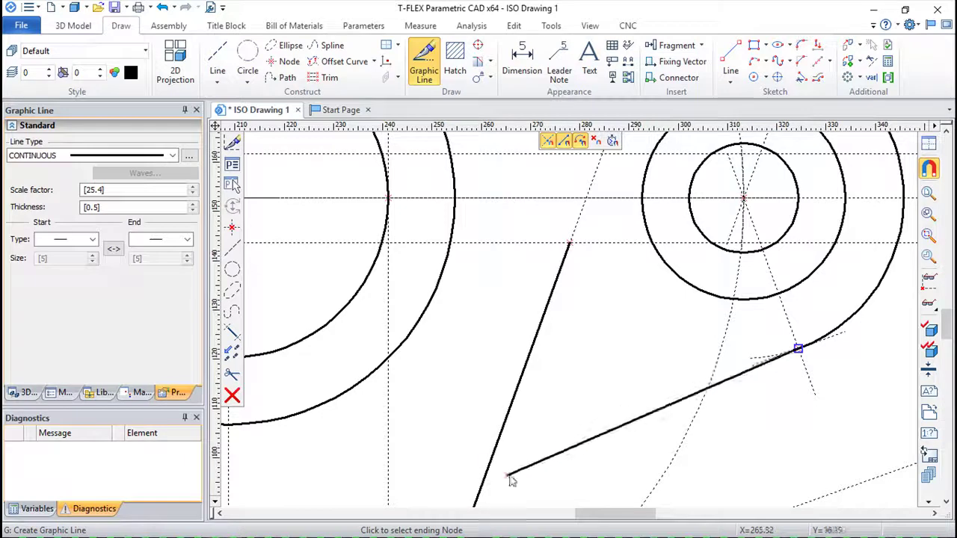
scroll(477, 475, down, 2)
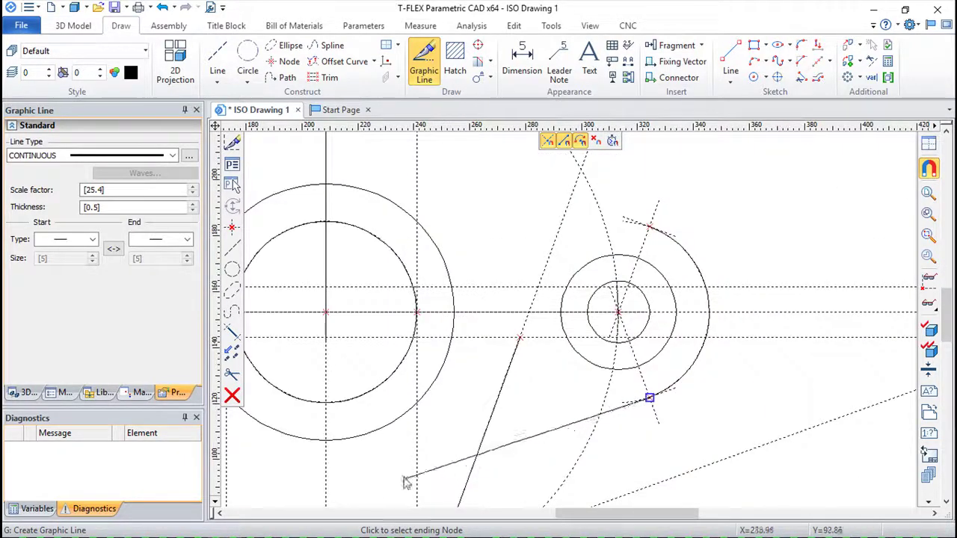
middle_drag(485, 488, 594, 352)
key(Escape)
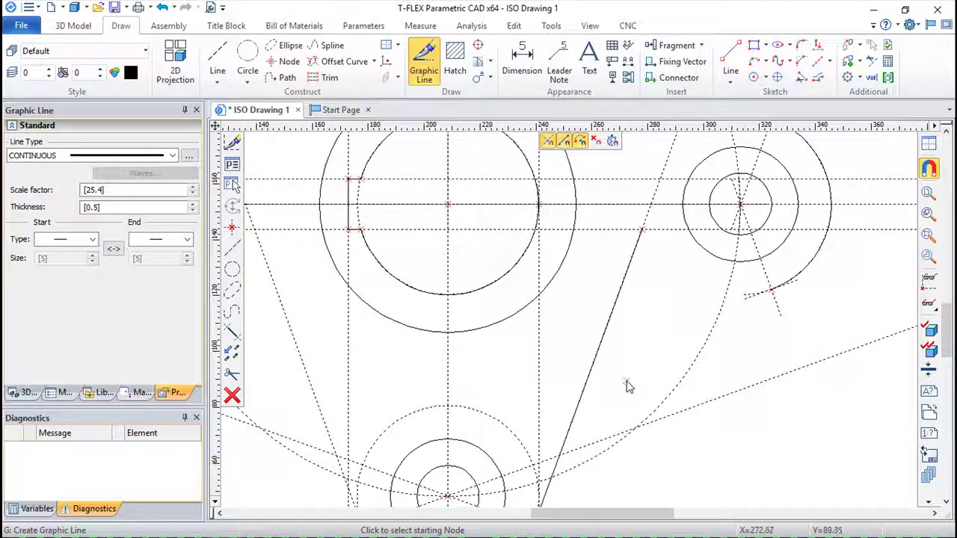
scroll(628, 385, down, 2)
scroll(628, 385, down, 1)
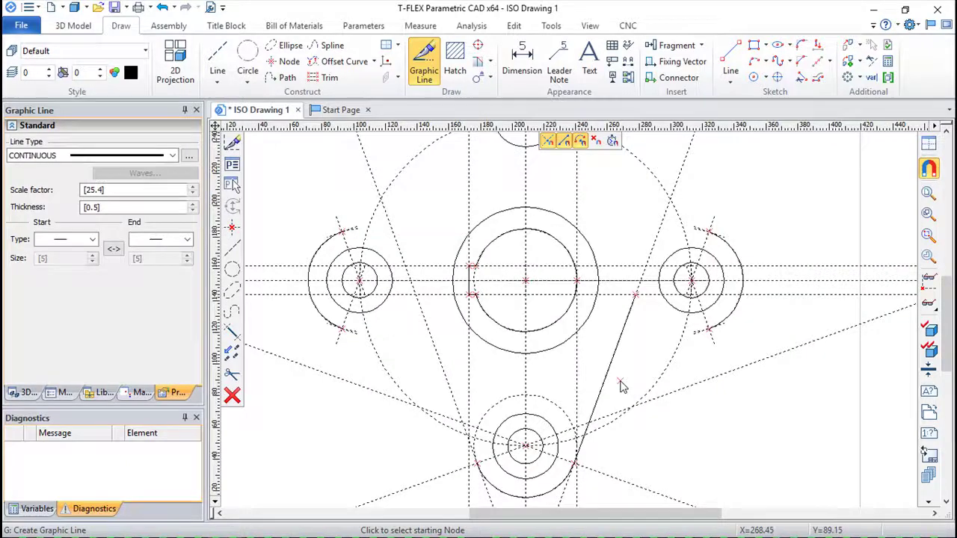
scroll(620, 385, up, 1)
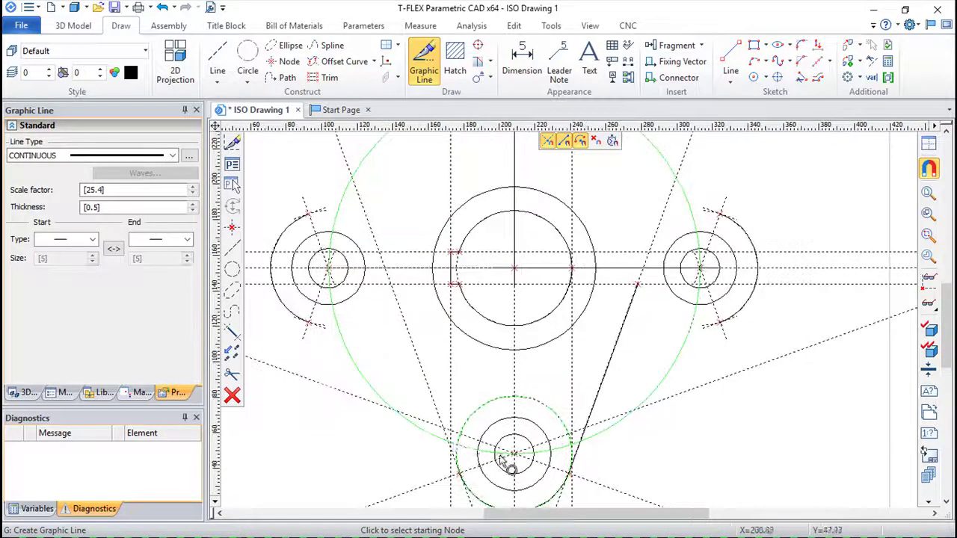
click(459, 474)
click(390, 284)
scroll(467, 404, up, 2)
scroll(525, 284, up, 1)
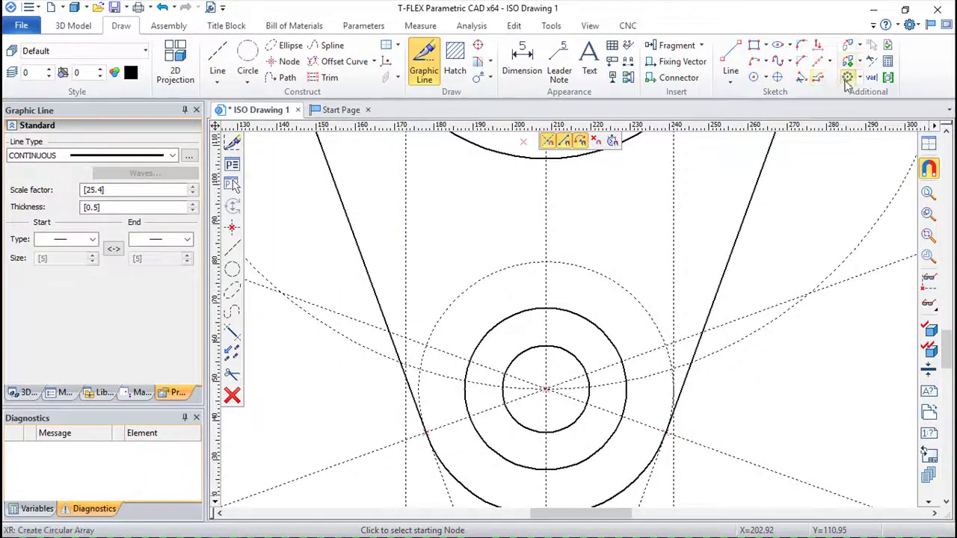
Select both slanted tangent lines for a circular array copy.
click(847, 77)
click(740, 237)
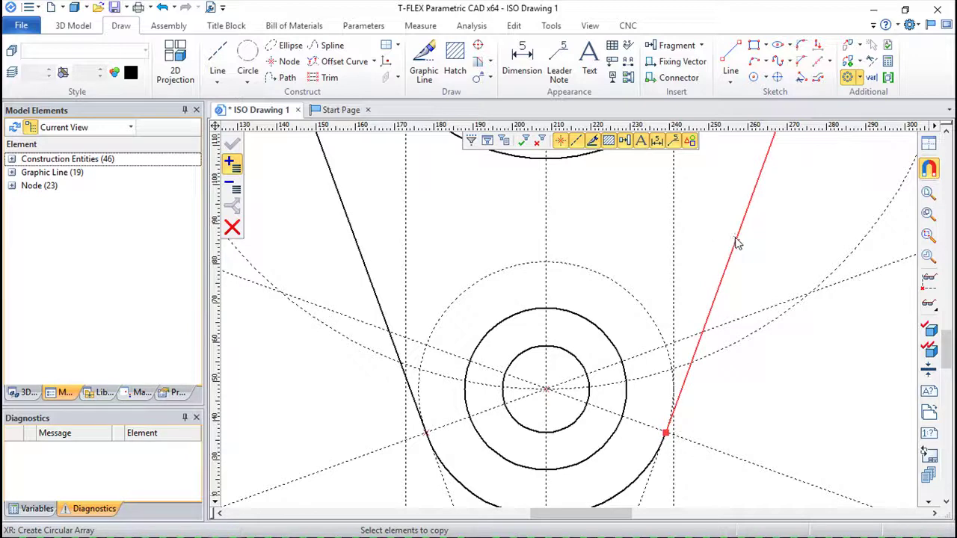
click(366, 267)
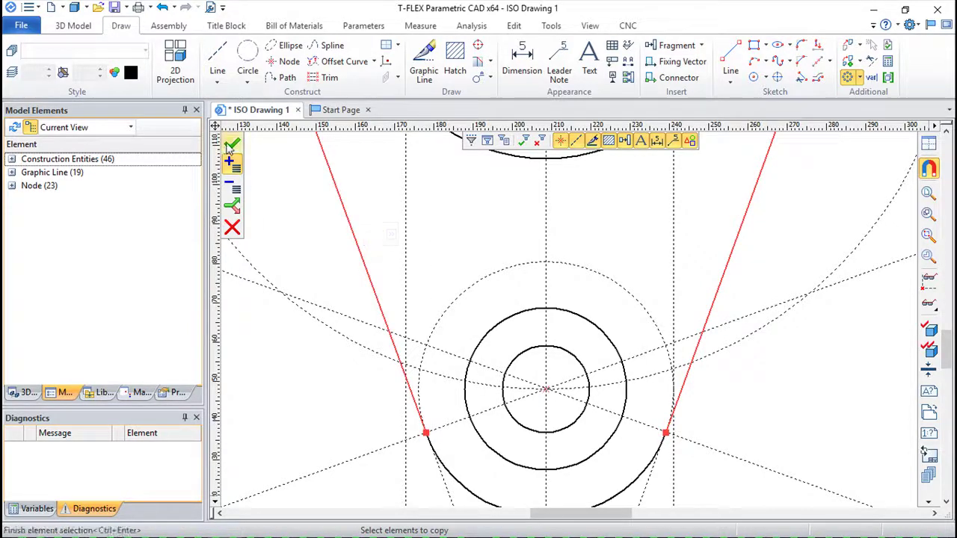
click(232, 143)
scroll(379, 307, down, 2)
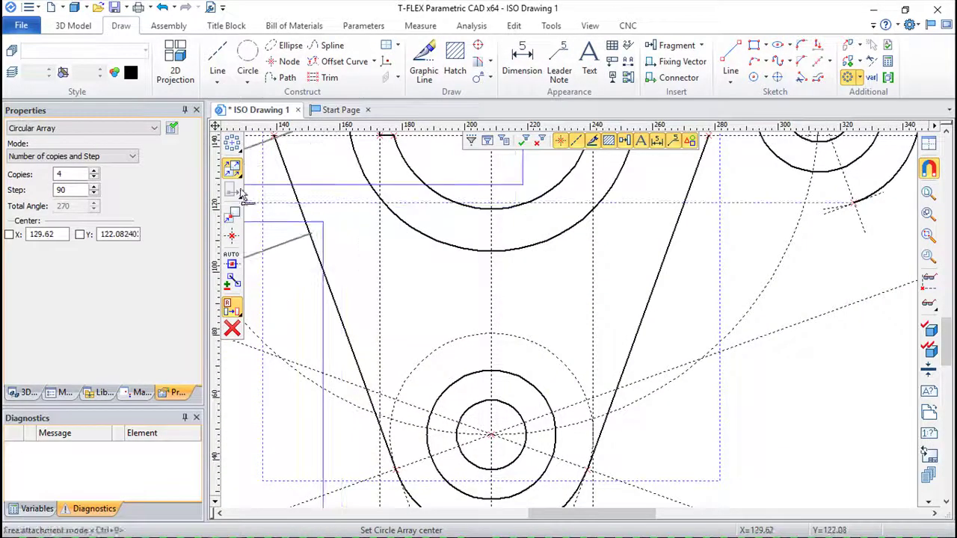
Make 4 exploded copies at 90° steps around the hub centre.
click(238, 172)
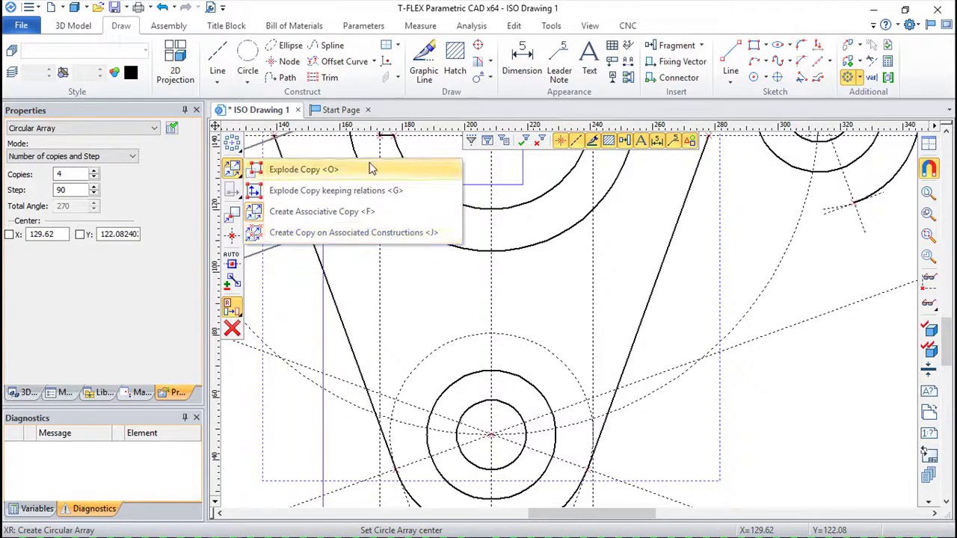
click(312, 191)
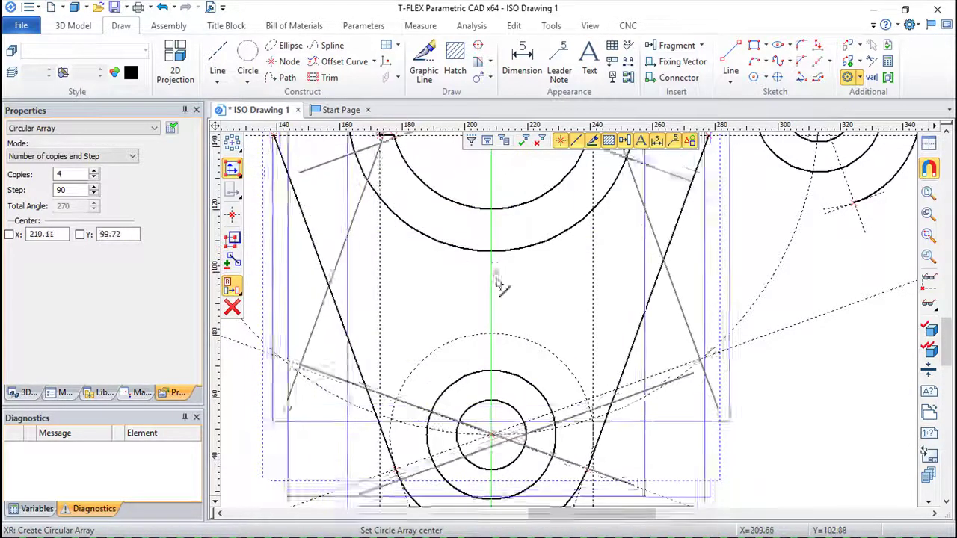
scroll(498, 271, up, 3)
click(459, 283)
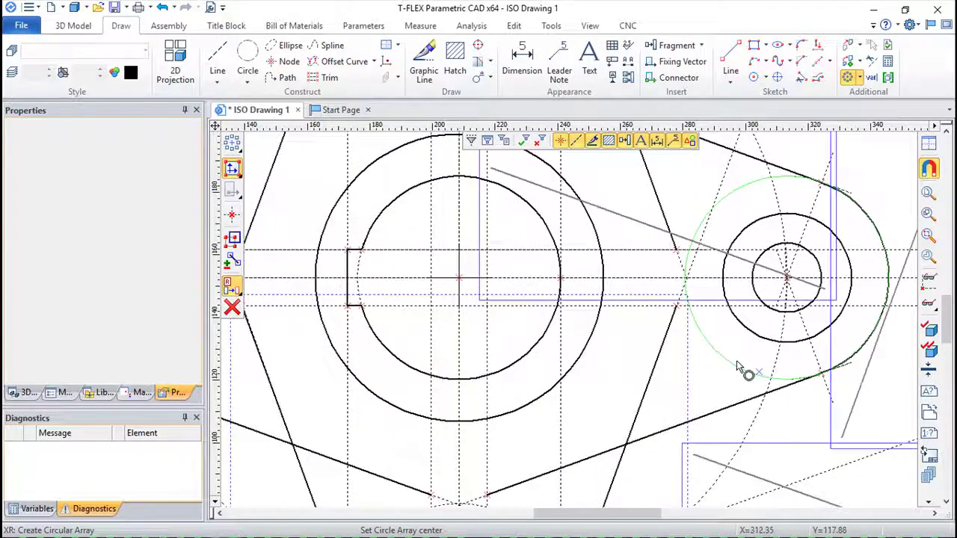
scroll(739, 391, up, 3)
scroll(739, 414, down, 5)
scroll(654, 284, up, 2)
scroll(643, 292, up, 1)
scroll(647, 297, up, 2)
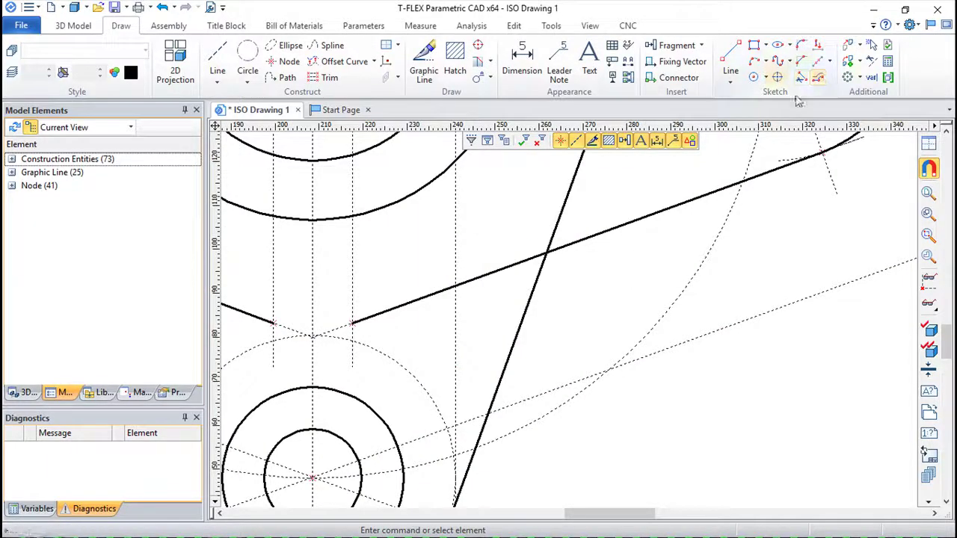
Try a fillet at one crossing corner, then undo it.
click(800, 46)
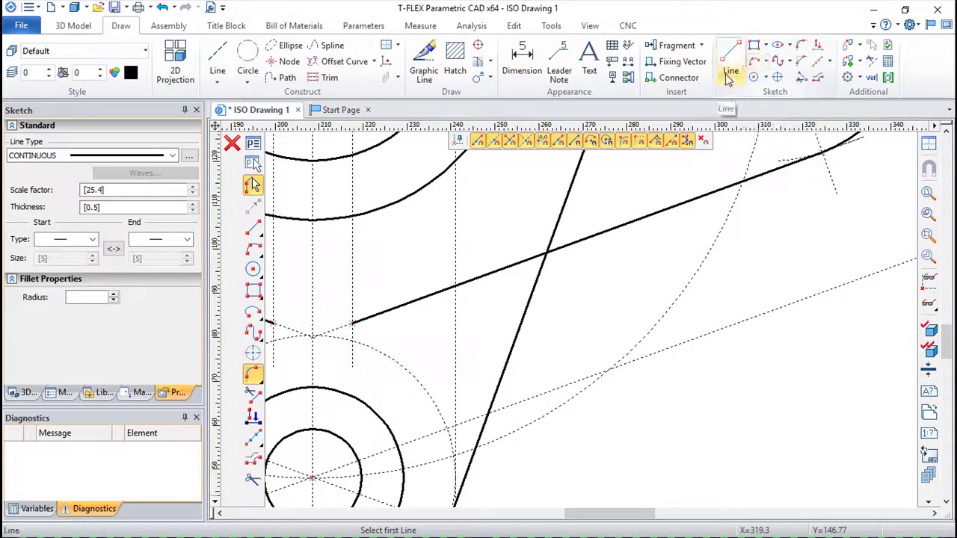
click(534, 295)
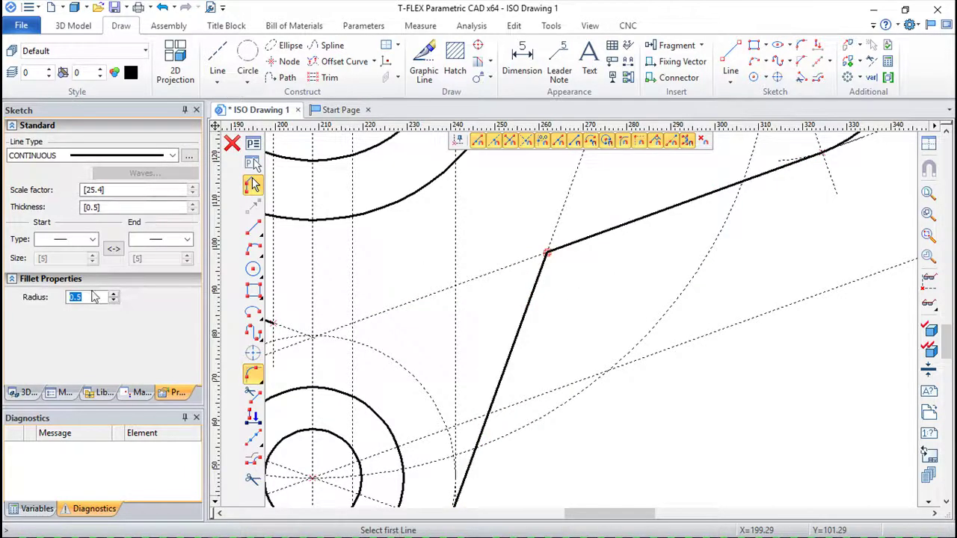
click(163, 7)
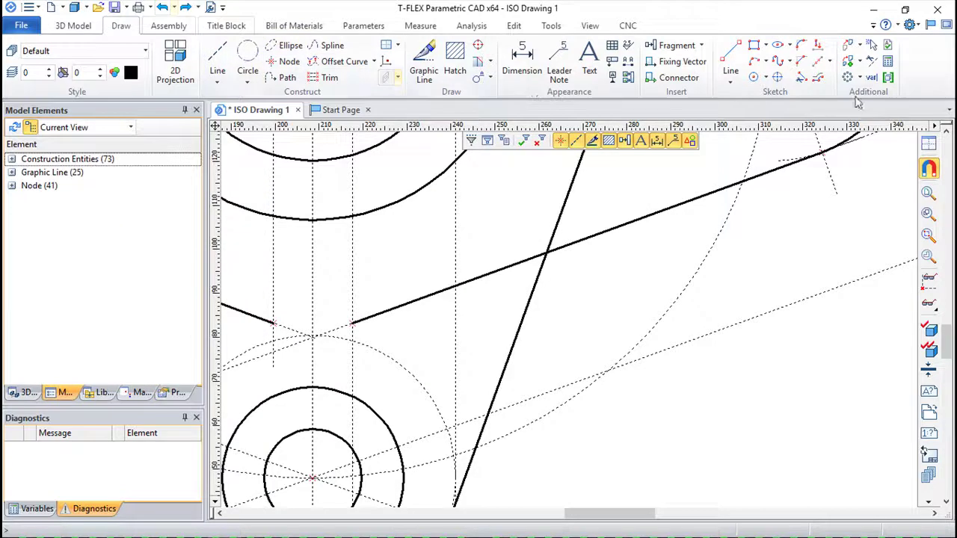
Restart the 25.4 fillet, dismissing lines-do-not-intersect warnings and clearing the bad picks.
click(815, 47)
text(25.4)
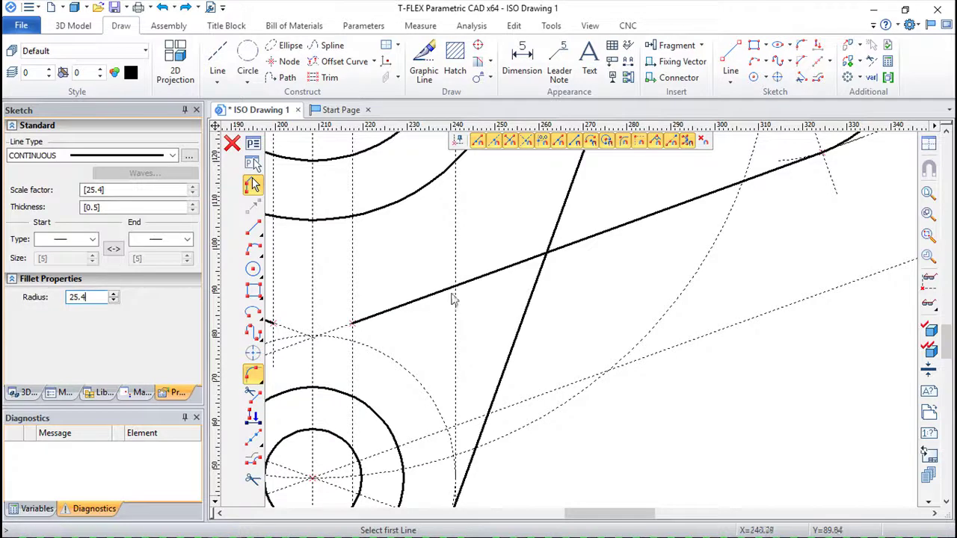
click(453, 294)
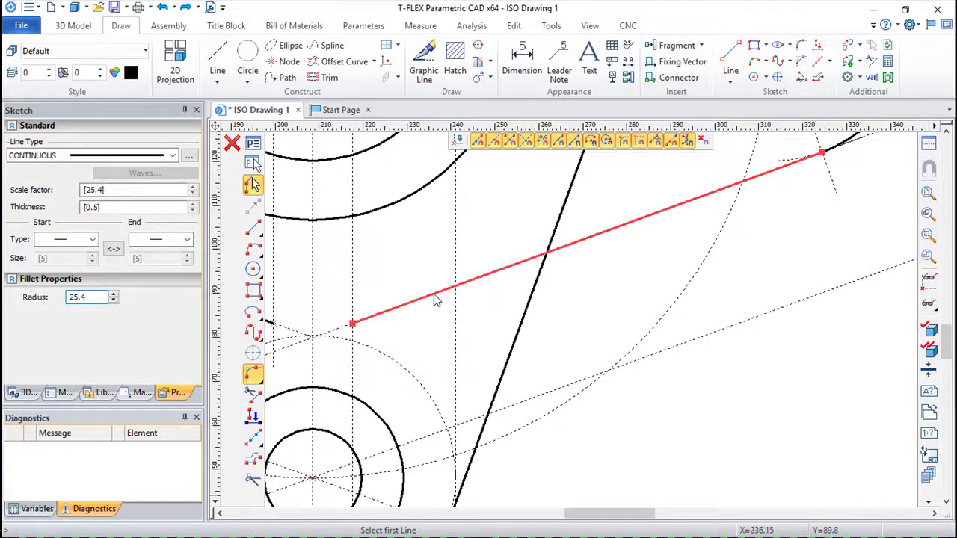
click(538, 273)
key(Return)
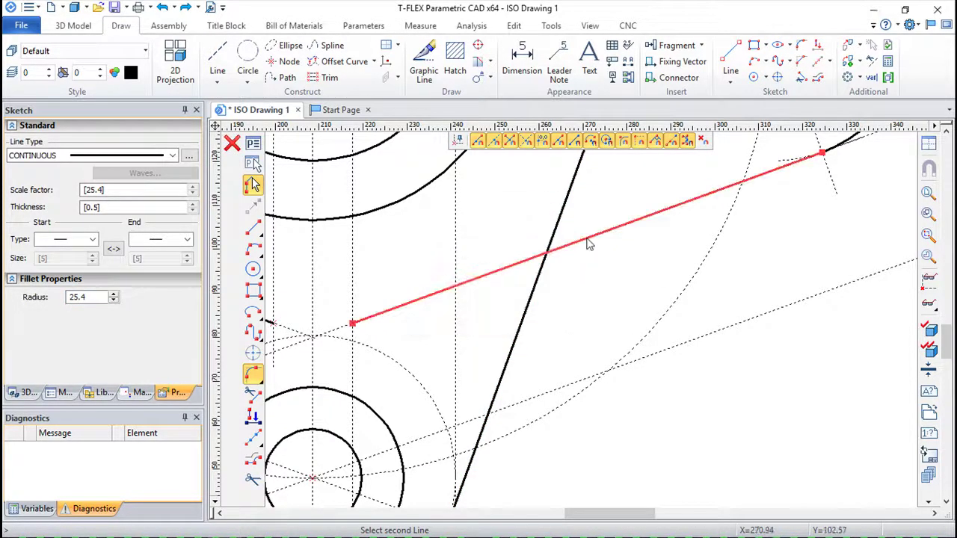
click(588, 244)
click(553, 308)
click(613, 233)
key(Return)
right_click(580, 283)
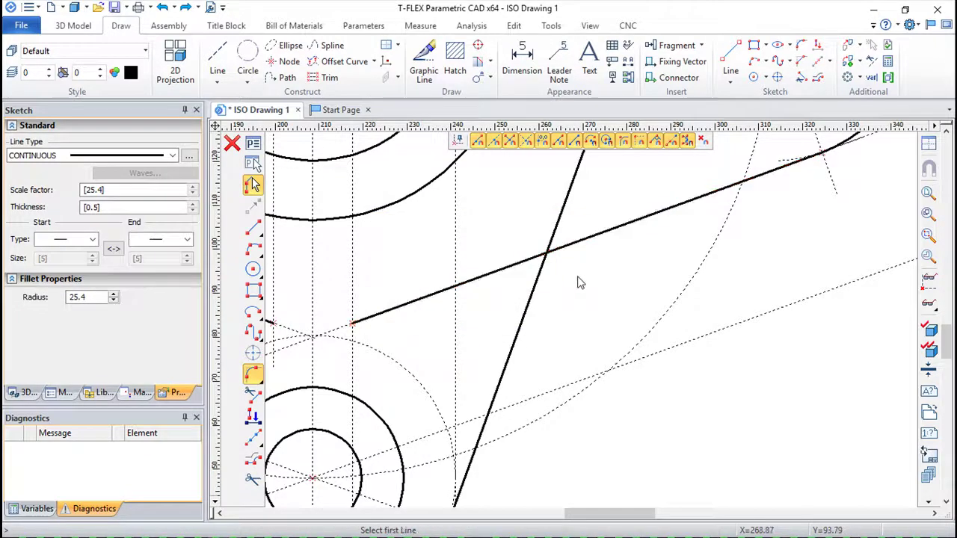
Fillet the first inner corners between steep and long tangent lines with R25.4.
click(537, 278)
click(586, 247)
scroll(604, 286, down, 3)
scroll(562, 331, up, 2)
click(490, 276)
click(525, 308)
scroll(566, 293, down, 3)
scroll(534, 292, up, 1)
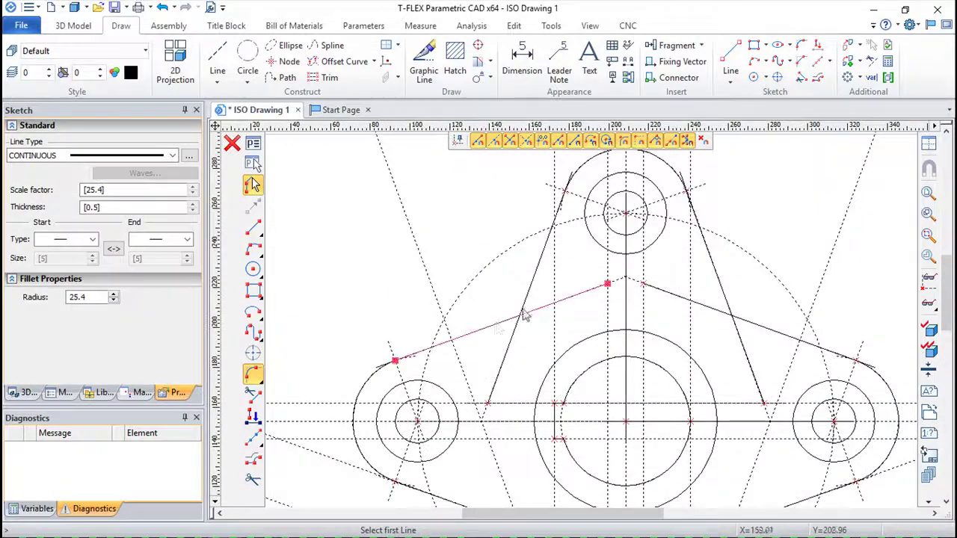
click(529, 301)
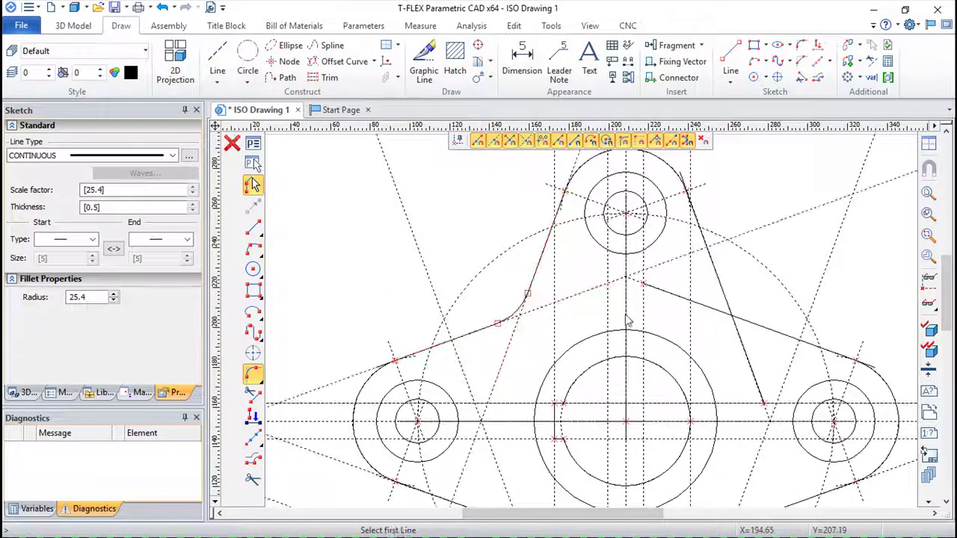
Fillet the upper-right corner with R25.4 and finish the fillet command.
click(744, 323)
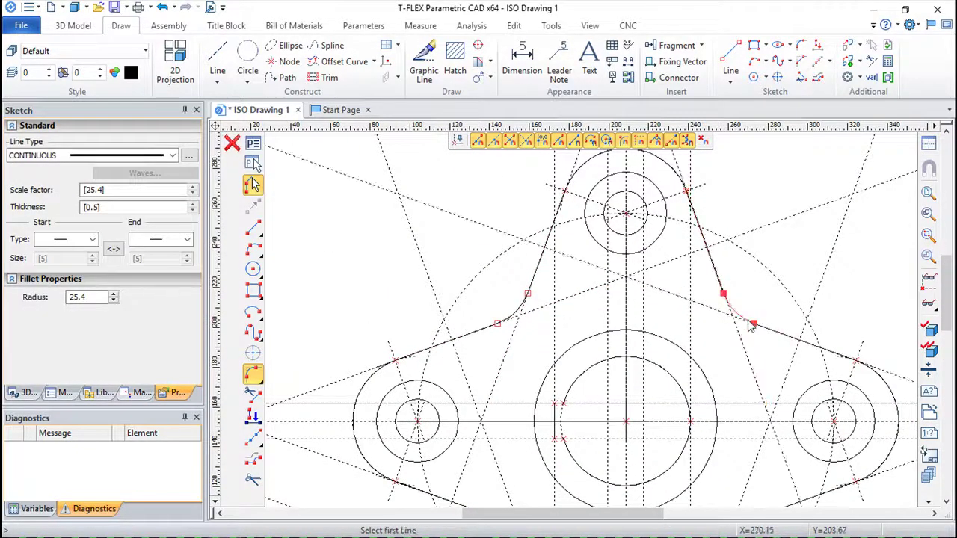
scroll(660, 306, down, 2)
scroll(672, 310, down, 1)
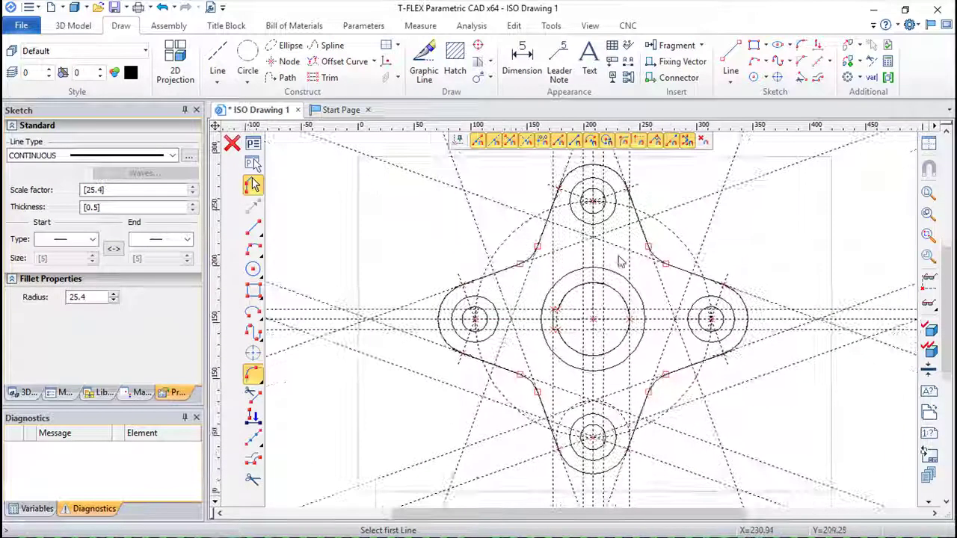
scroll(621, 260, up, 1)
click(330, 78)
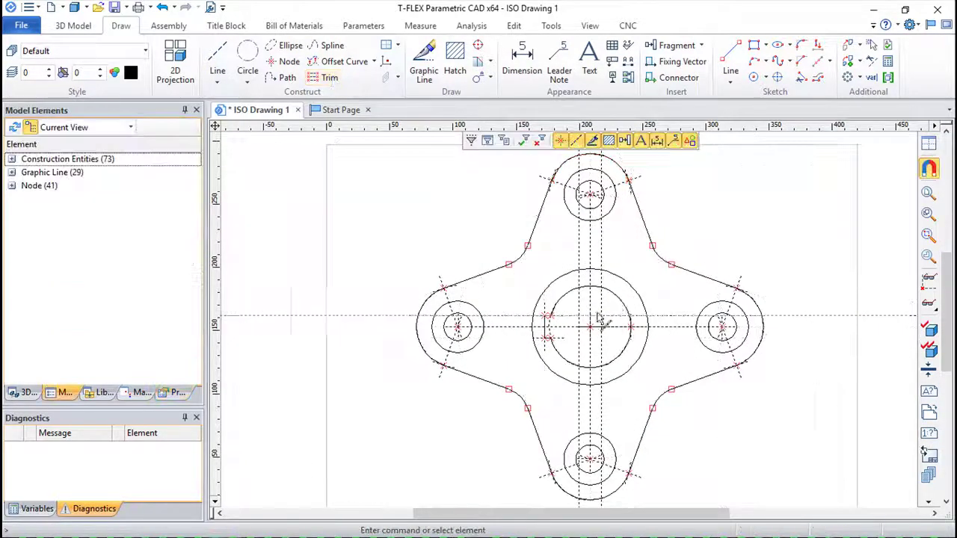
Dimension the bottom boss circles with ø22.23 and ø41.28 diameters.
scroll(598, 303, up, 1)
scroll(581, 293, down, 1)
middle_drag(581, 293, 585, 301)
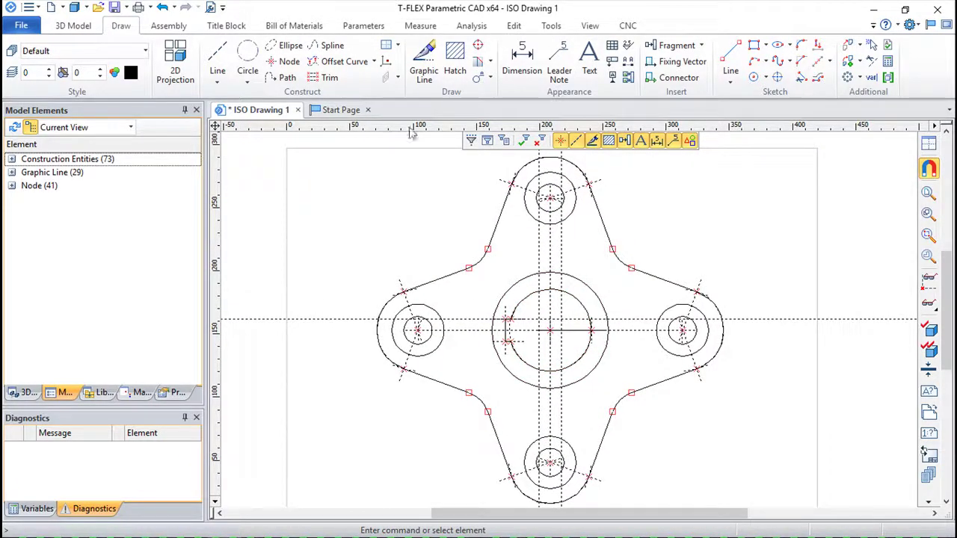
click(522, 60)
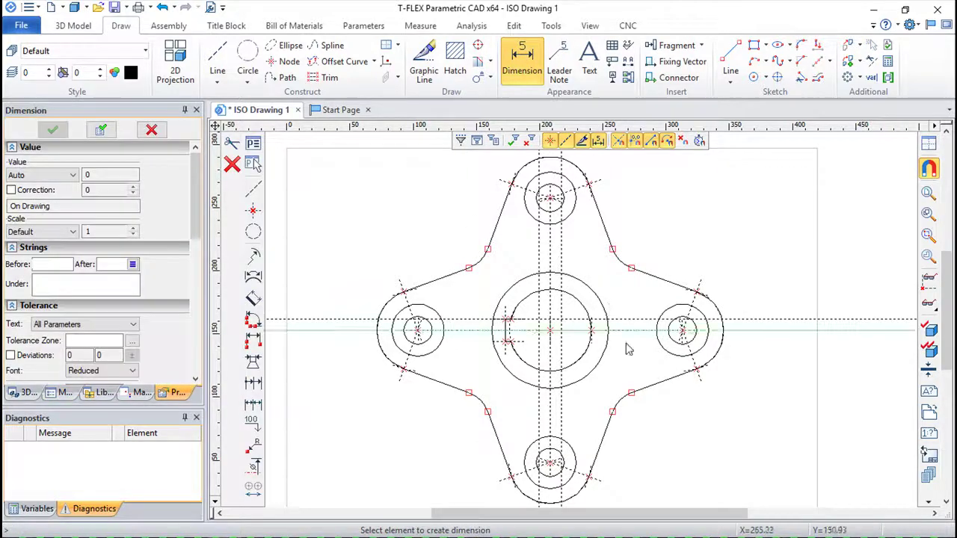
middle_drag(606, 441, 606, 326)
scroll(622, 393, up, 2)
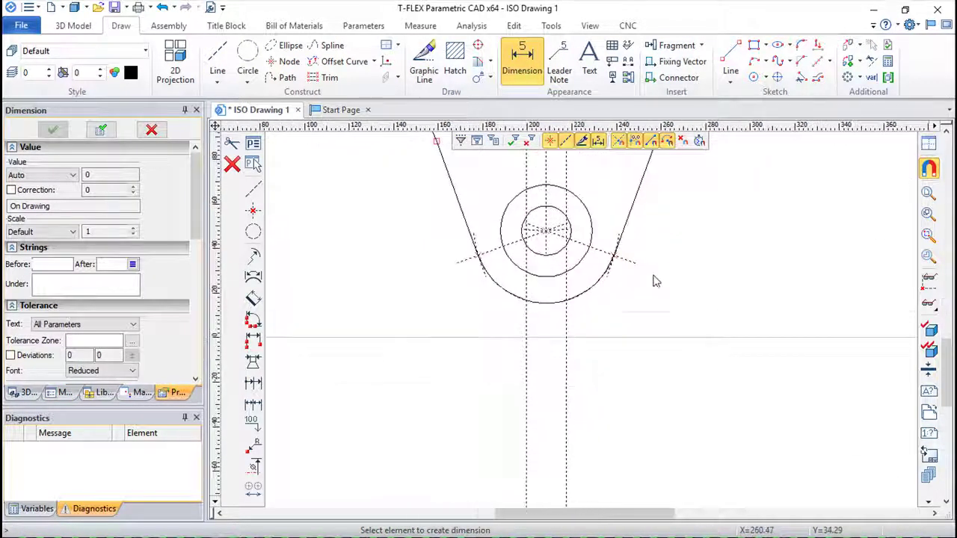
middle_drag(673, 246, 534, 329)
click(488, 314)
click(520, 278)
click(521, 332)
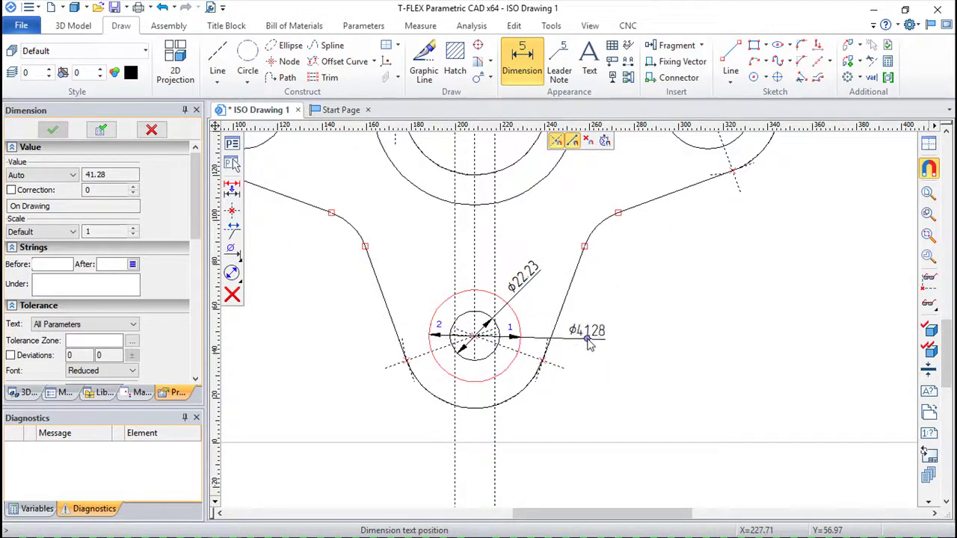
click(589, 341)
Add the R32.54 lower boss radius and the 130° angle between tangent lines.
click(518, 404)
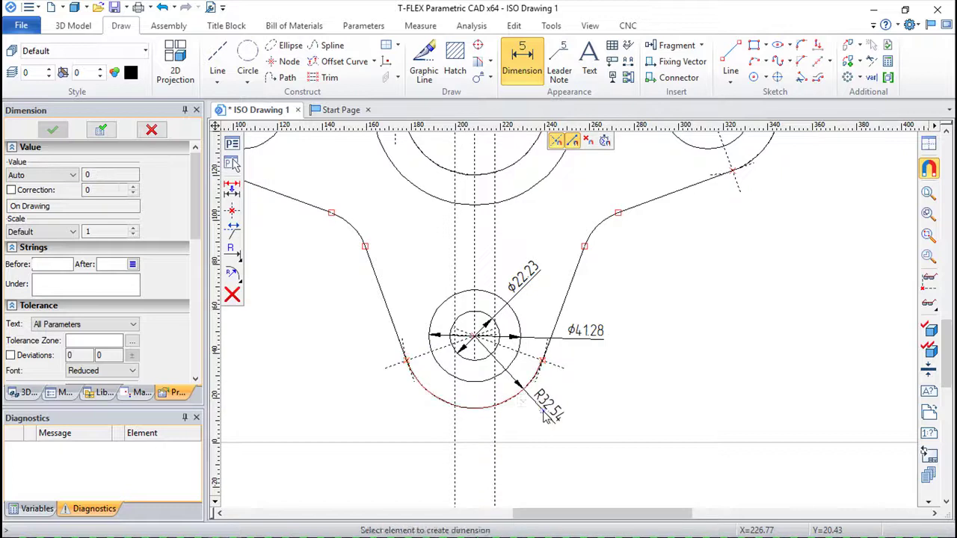
click(548, 416)
middle_drag(709, 335, 676, 400)
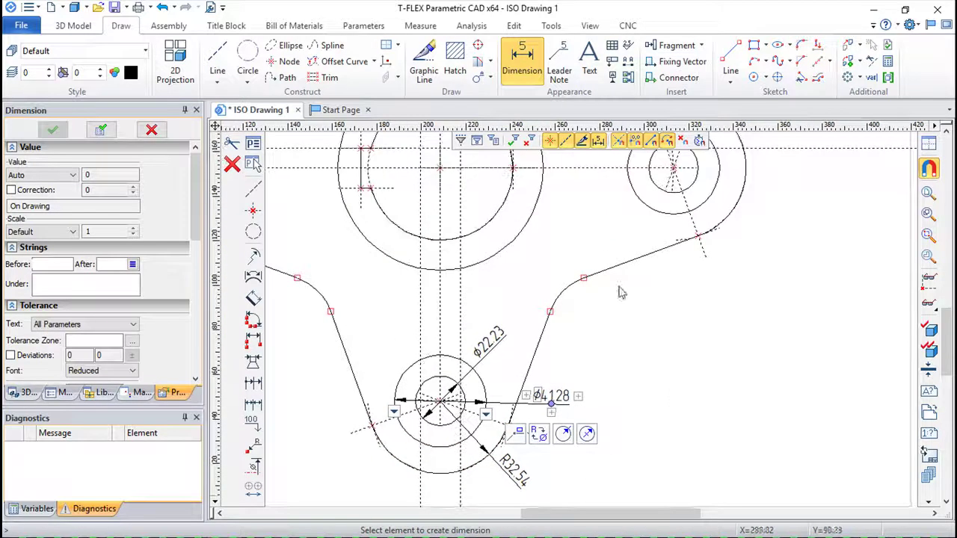
click(626, 272)
click(539, 353)
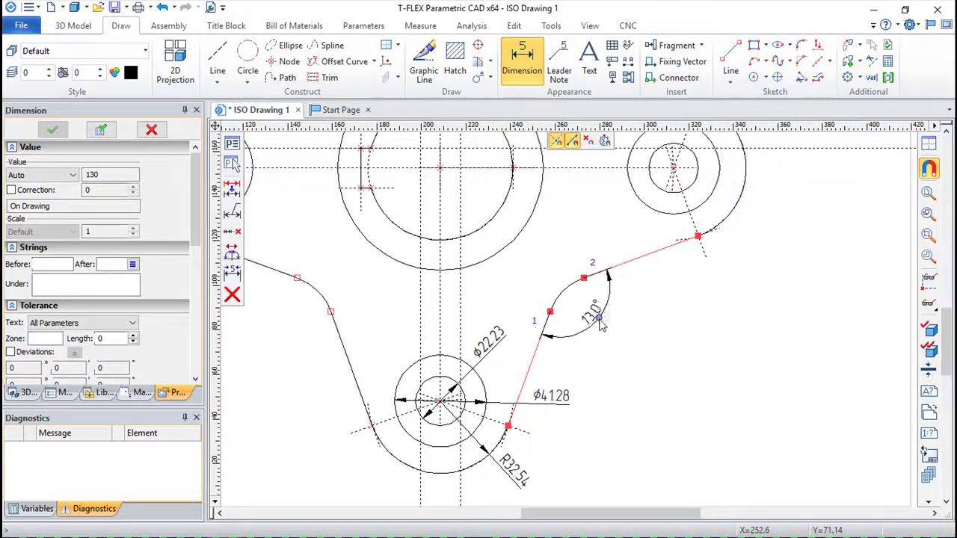
click(600, 329)
Dimension the hub with Ø92.08 diameter and R32.5 radius, then pick a keyway corner.
middle_drag(600, 329, 630, 437)
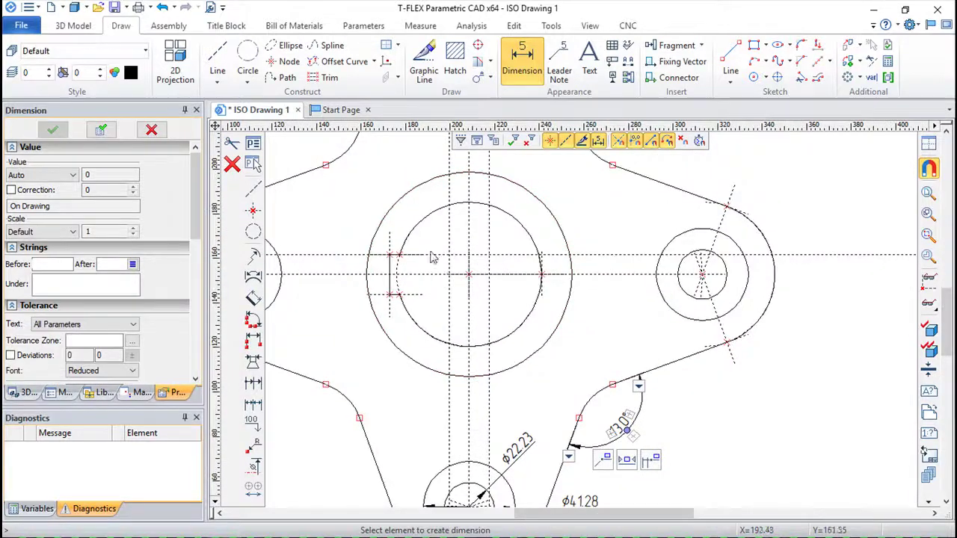
middle_drag(454, 237, 443, 313)
click(517, 272)
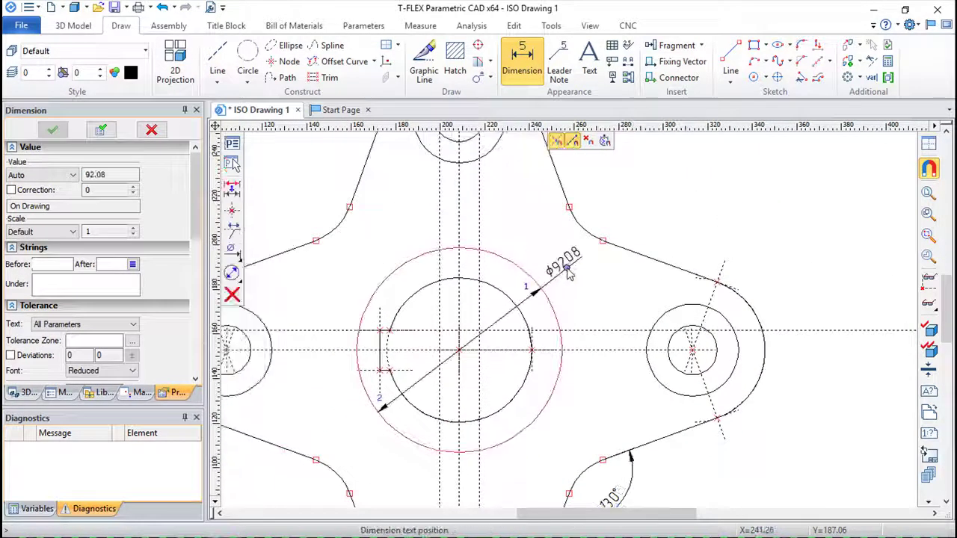
click(566, 264)
click(525, 378)
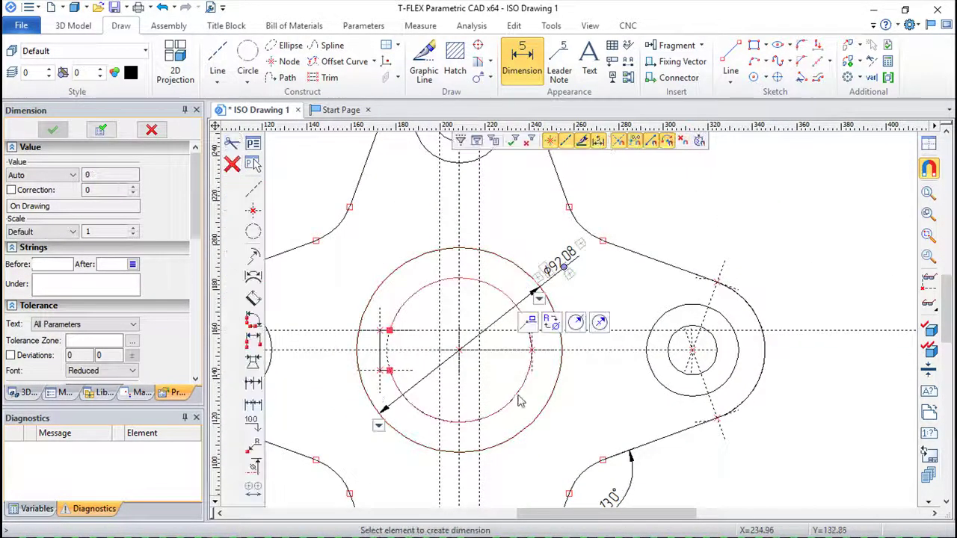
click(570, 429)
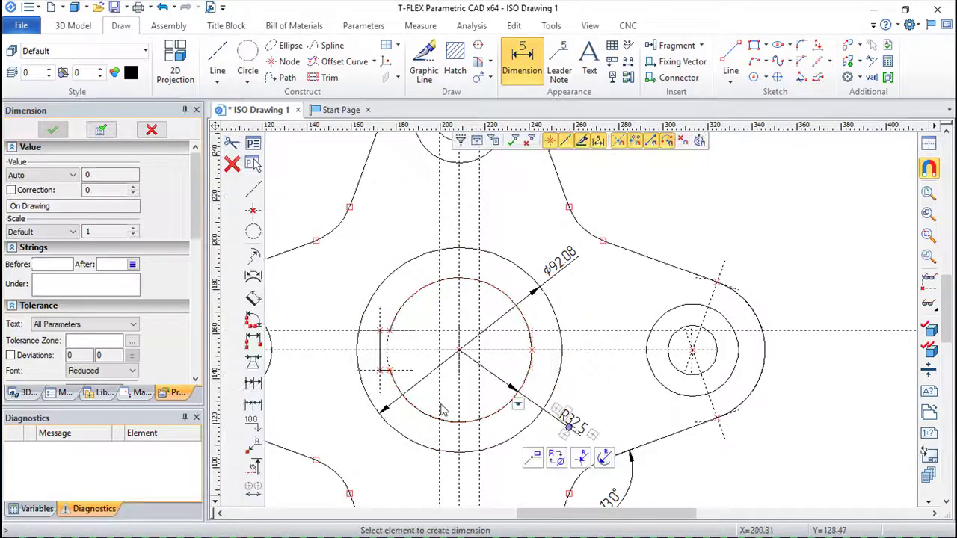
click(379, 329)
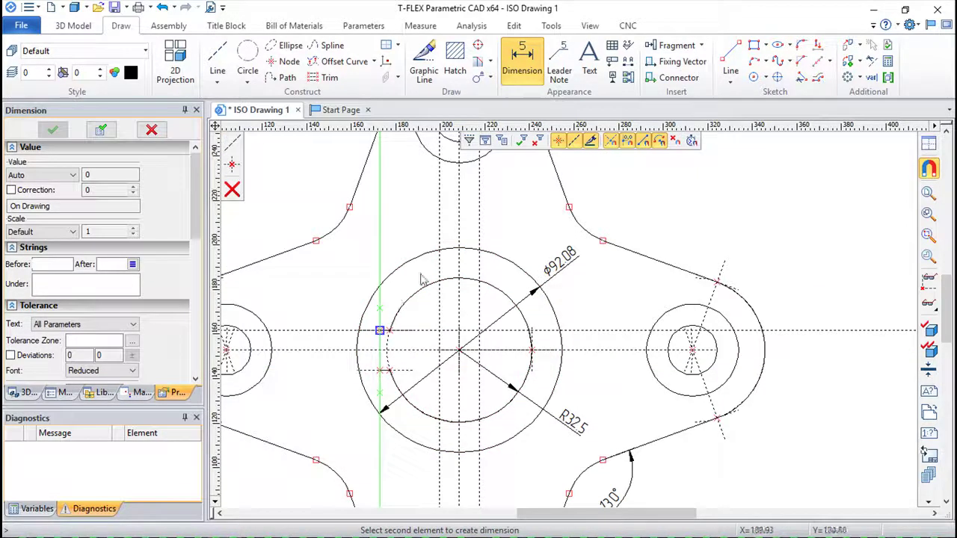
Dimension the keyway with 35.73 depth to the centre line and 18 width.
click(461, 223)
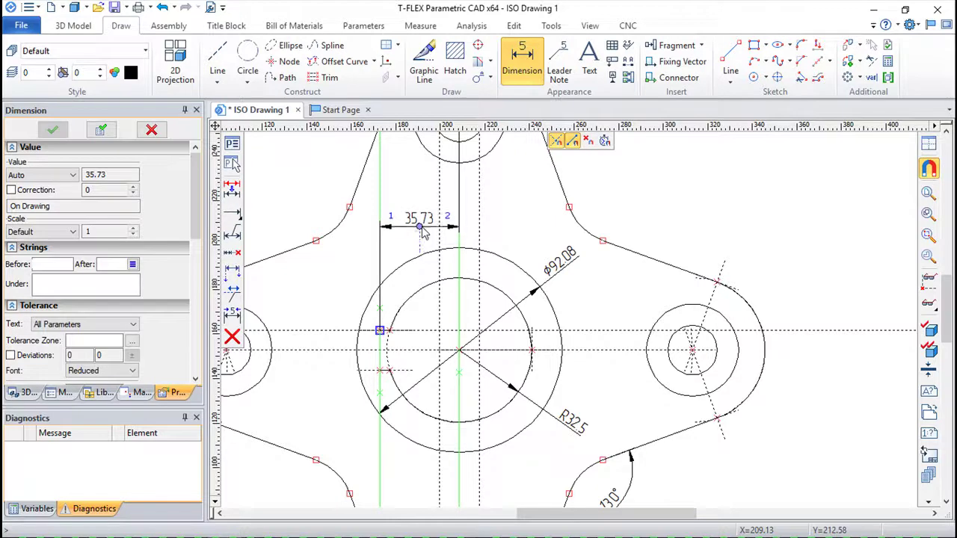
click(420, 226)
click(344, 333)
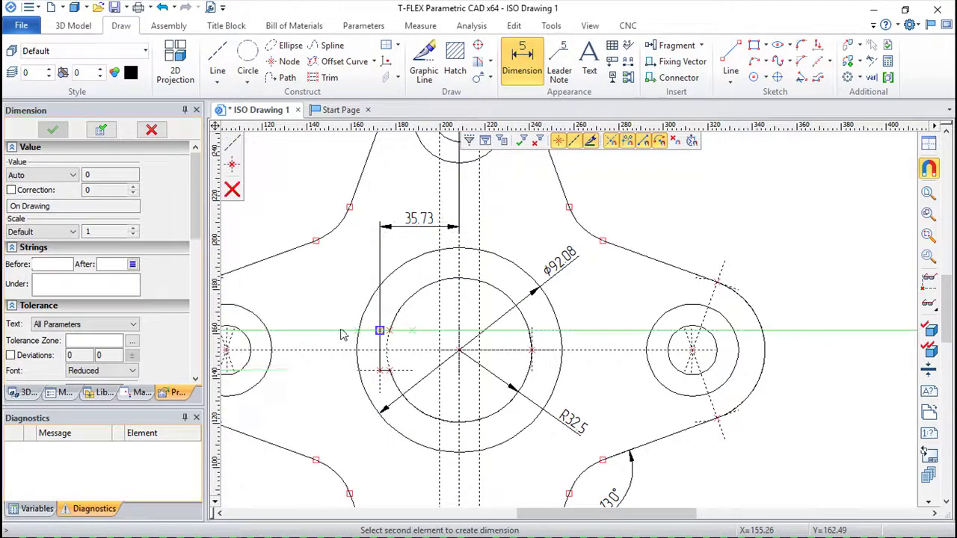
click(368, 374)
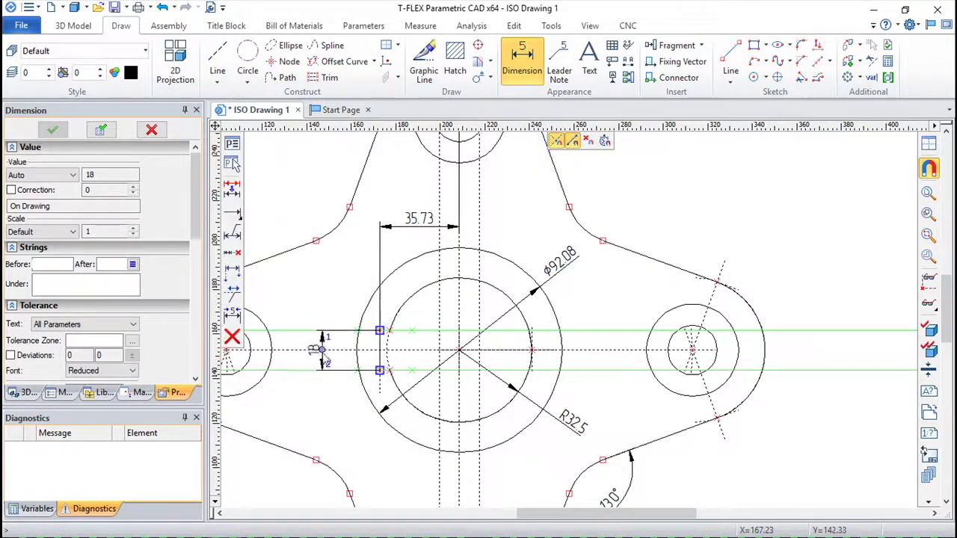
scroll(323, 349, down, 3)
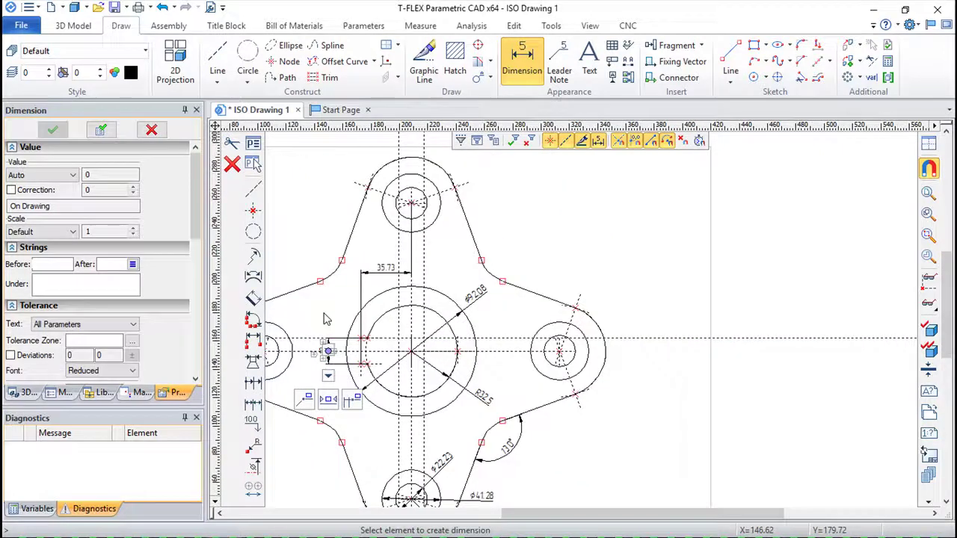
middle_drag(324, 319, 415, 288)
scroll(418, 299, up, 2)
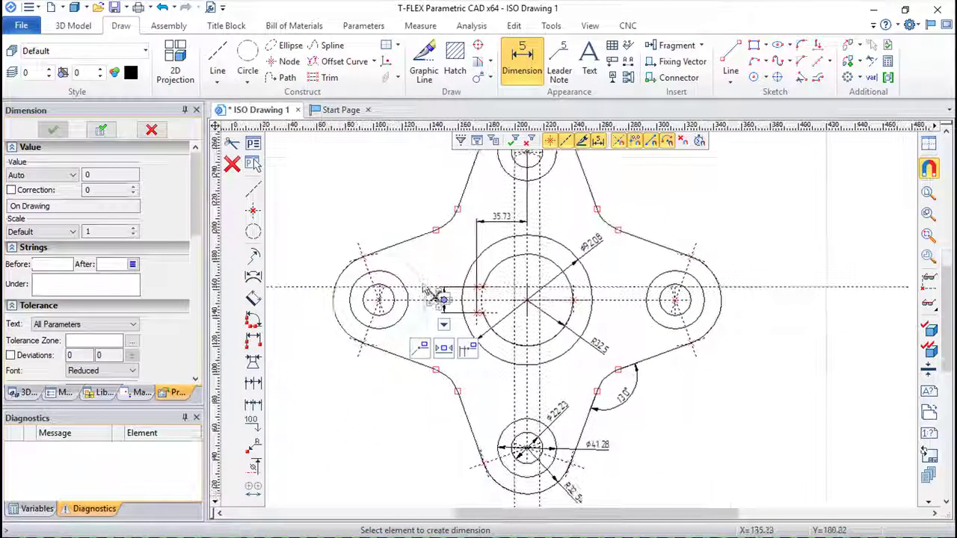
scroll(423, 305, up, 2)
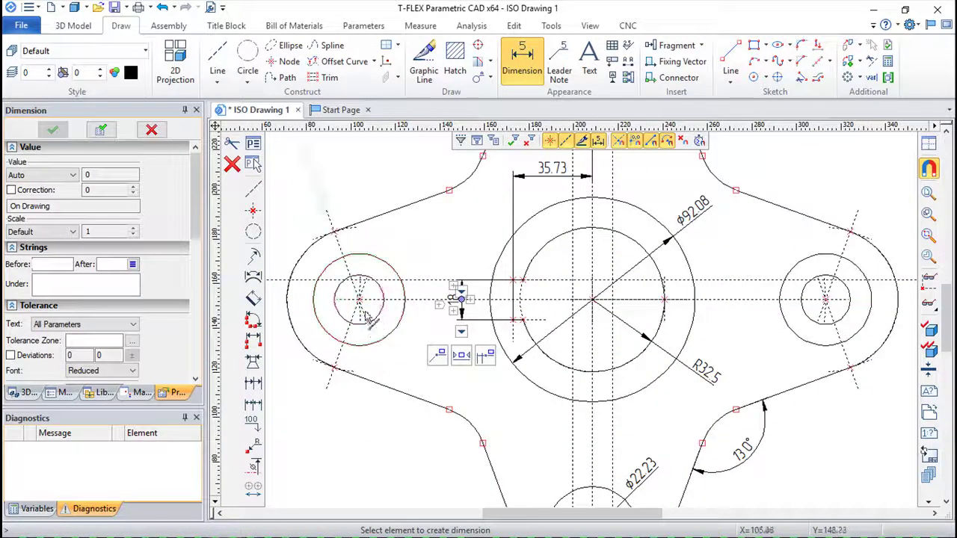
scroll(359, 326, up, 2)
scroll(347, 329, up, 1)
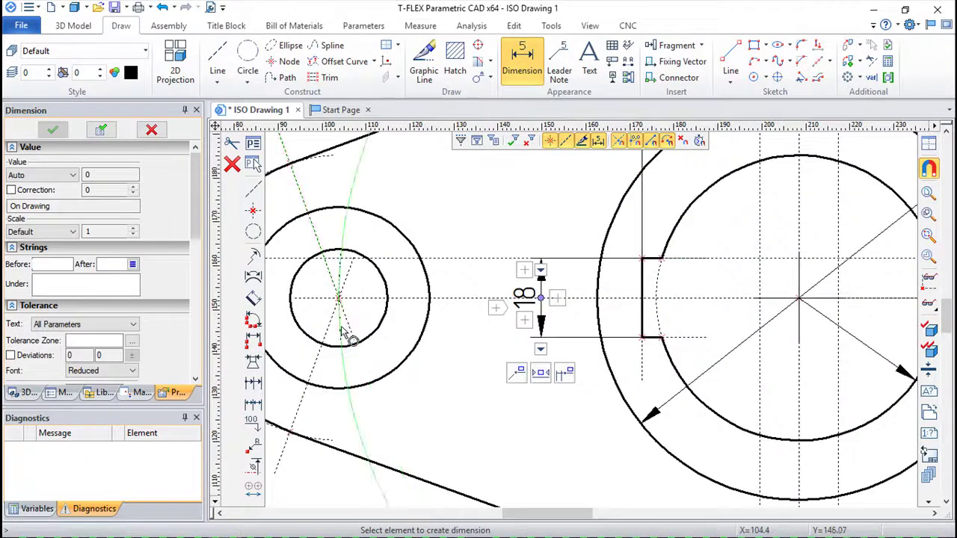
click(345, 335)
Add an R104.78 radius on the large circle through the left boss.
scroll(340, 467, down, 1)
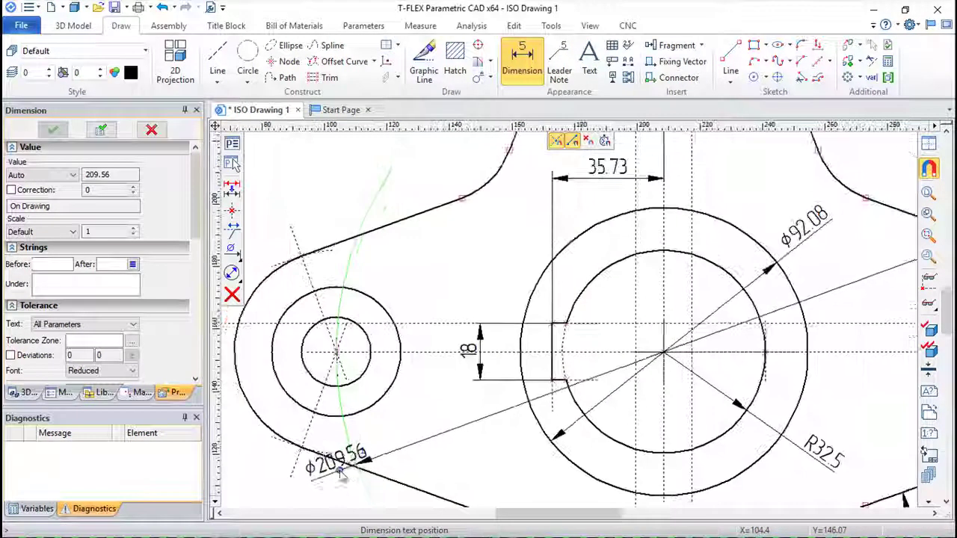
middle_drag(340, 468, 372, 402)
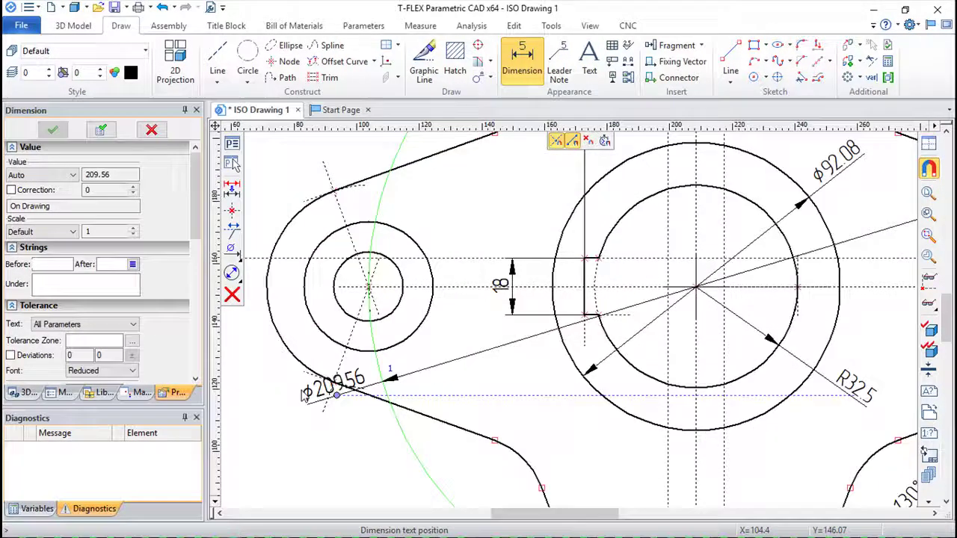
click(232, 251)
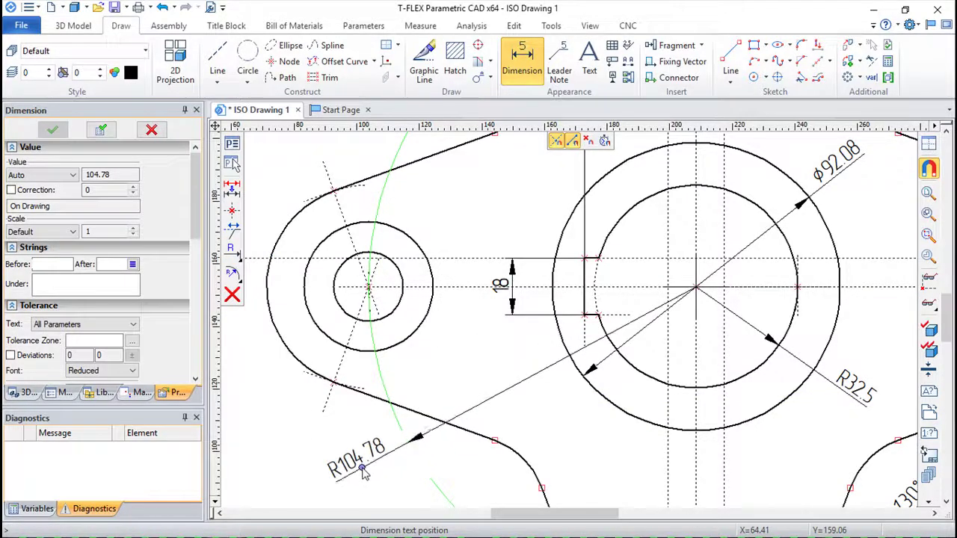
click(365, 469)
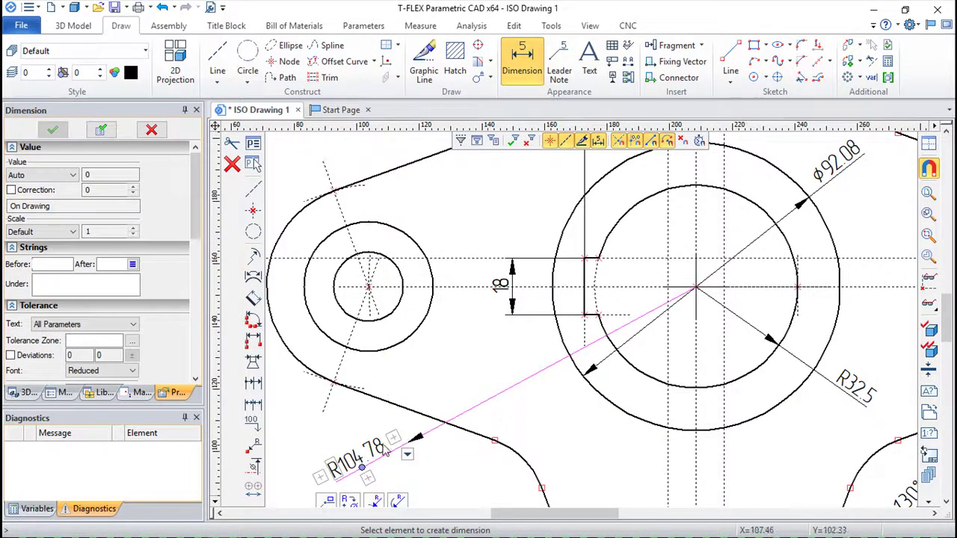
Dimension the upper-right fillet arc as R25.4 and exit the Dimension tool.
scroll(362, 458, down, 2)
scroll(448, 373, down, 1)
scroll(523, 334, up, 1)
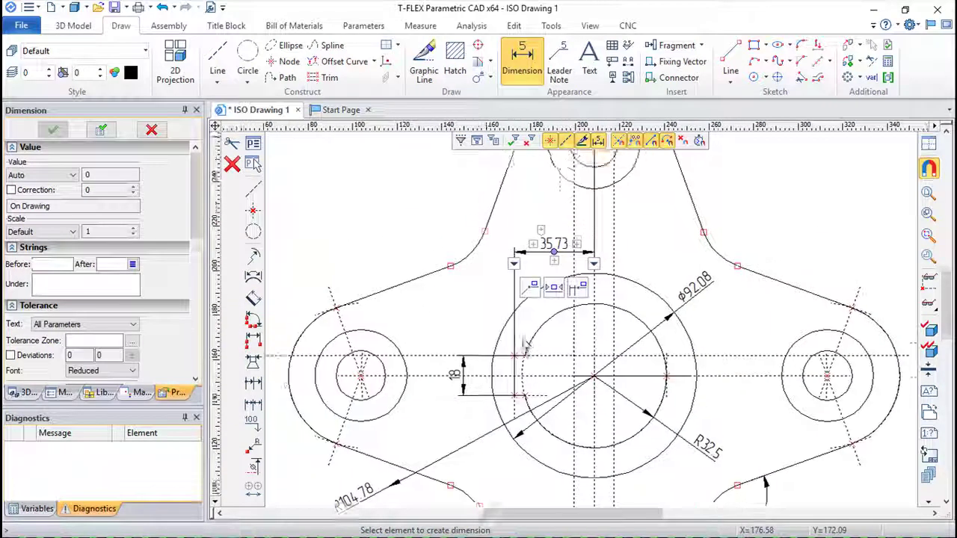
click(697, 272)
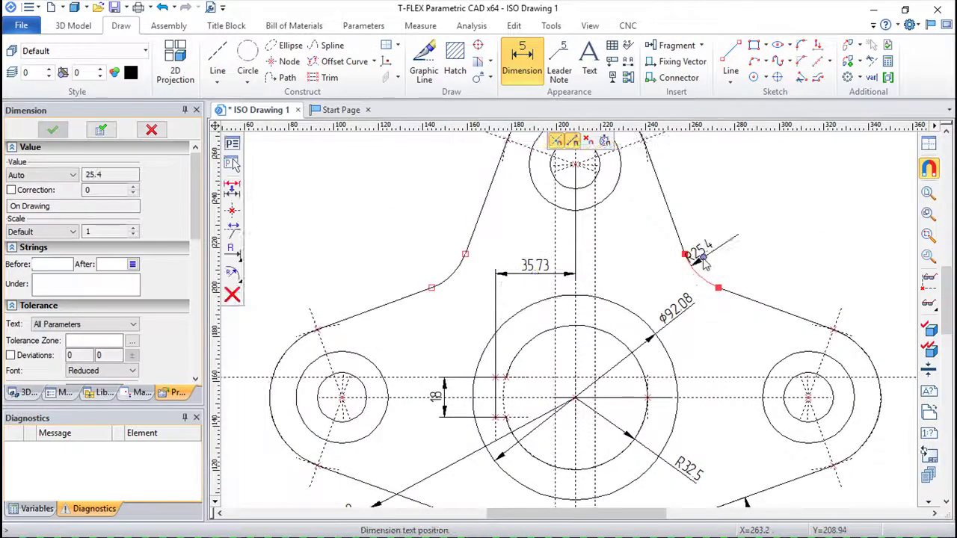
click(716, 260)
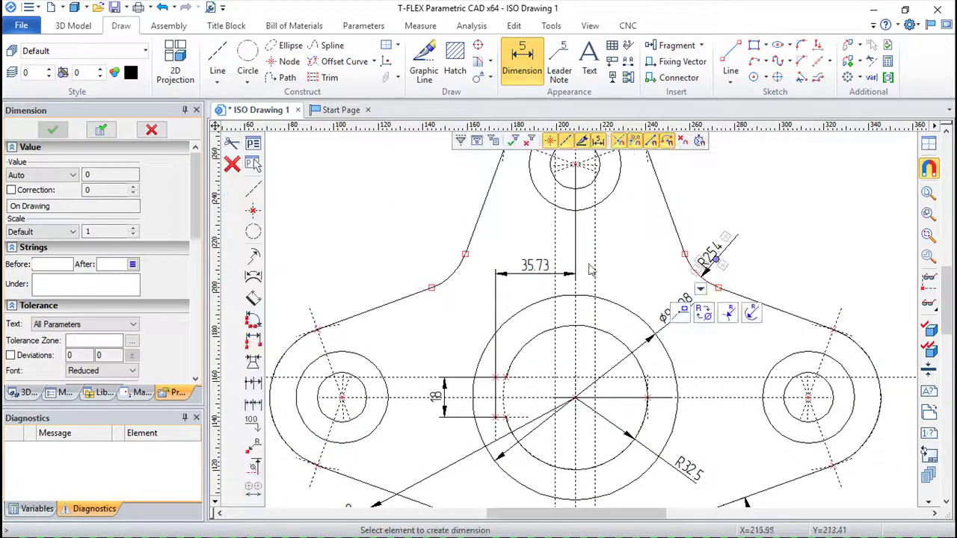
key(Escape)
scroll(476, 281, down, 1)
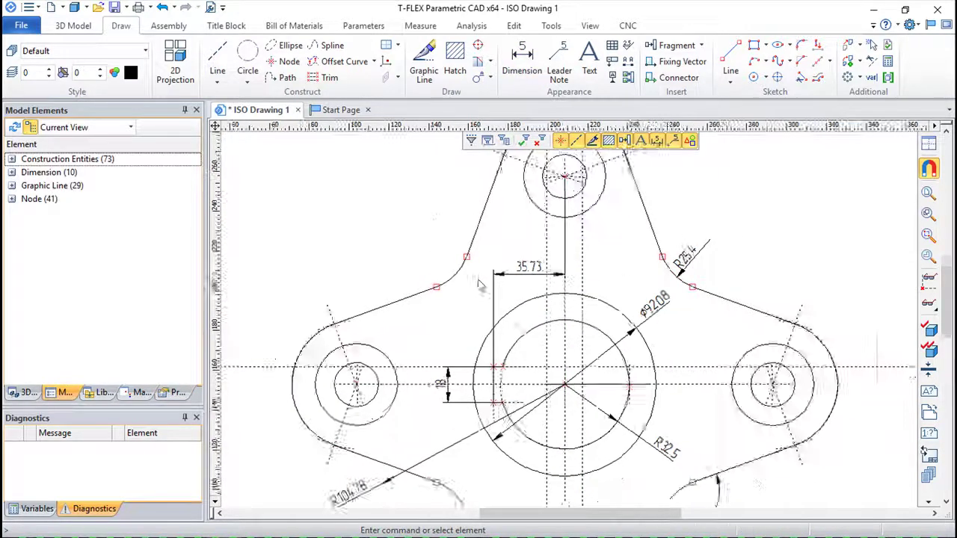
scroll(476, 282, down, 2)
mouse_move(514, 313)
middle_down()
mouse_move(546, 334)
mouse_move(495, 341)
middle_up()
scroll(546, 334, down, 1)
scroll(527, 338, up, 1)
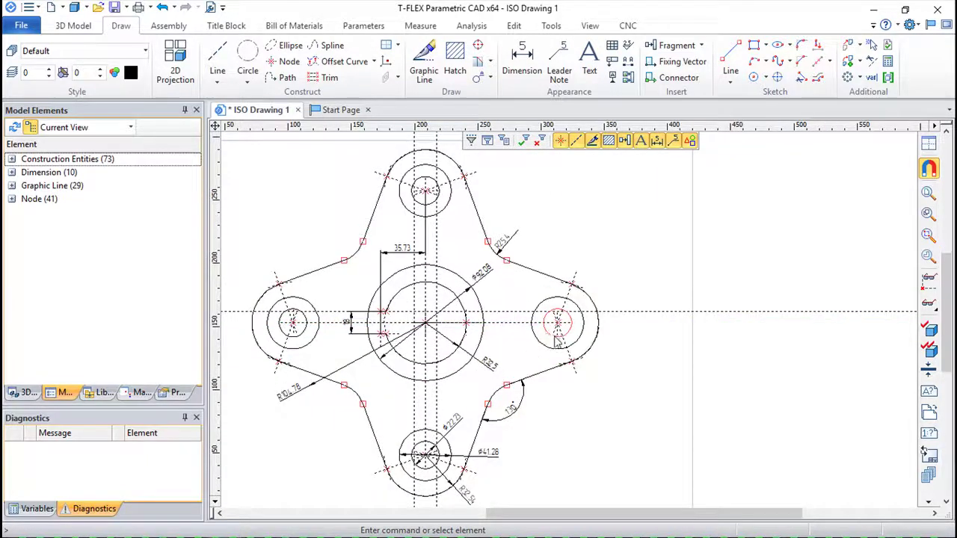